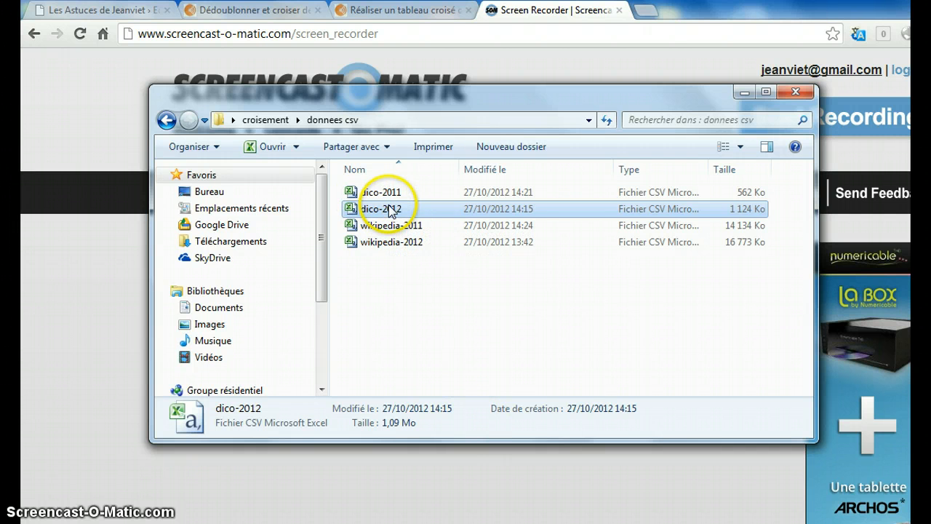
- Open the dico-2011 and dico-2012 CSV files together in Excel
shift+click(390, 193)
right_click(391, 195)
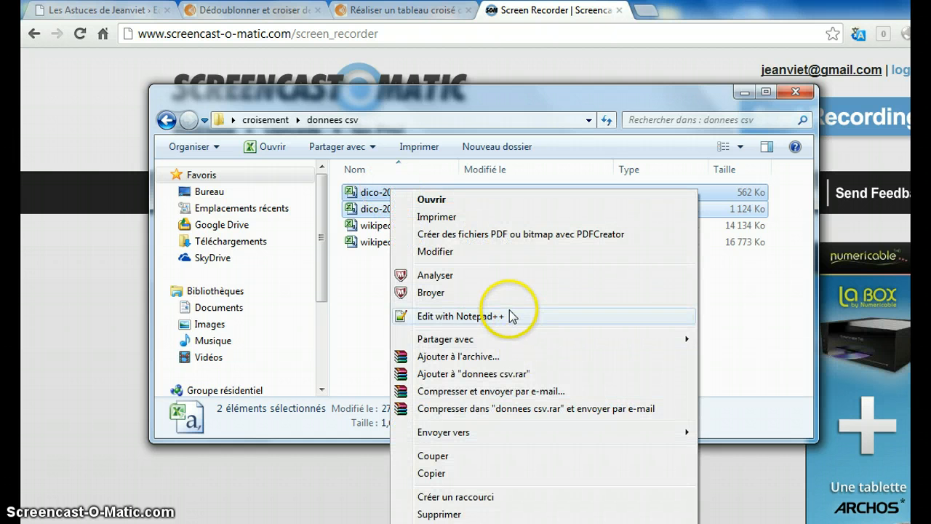
click(435, 200)
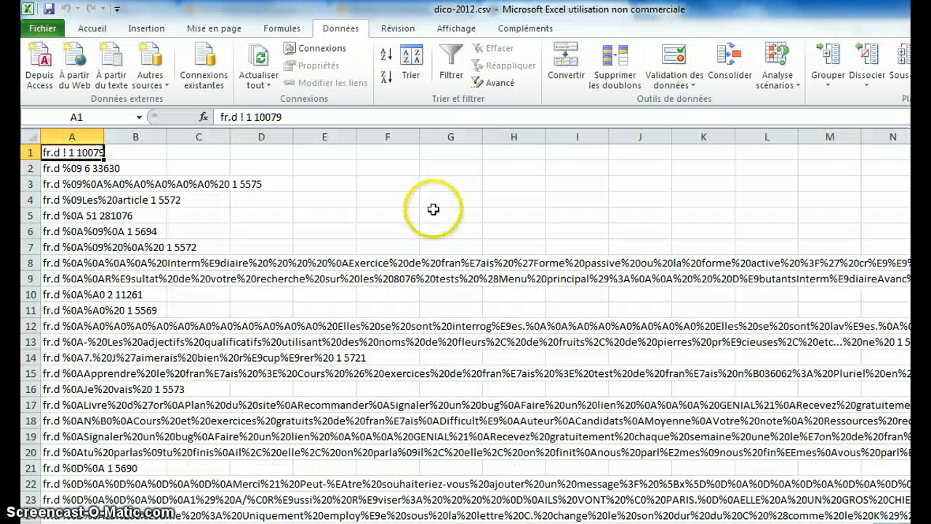
click(434, 212)
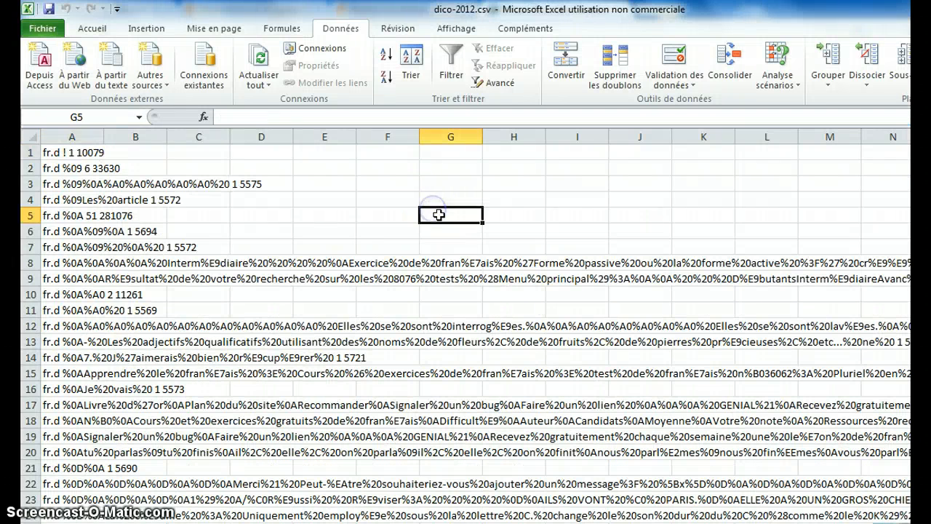
click(373, 217)
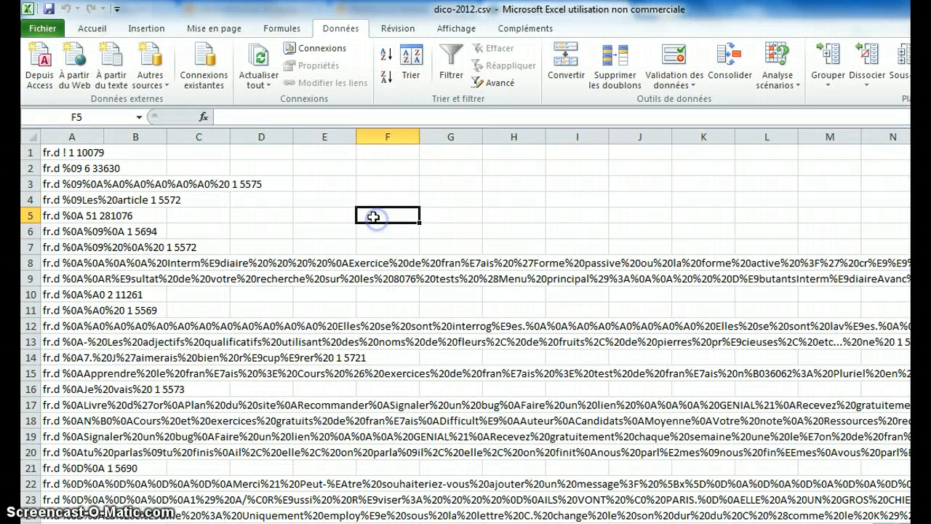
- Split column A of dico-2012 into separate columns as delimited text, using only the space as separator
click(80, 137)
key(ctrl+c)
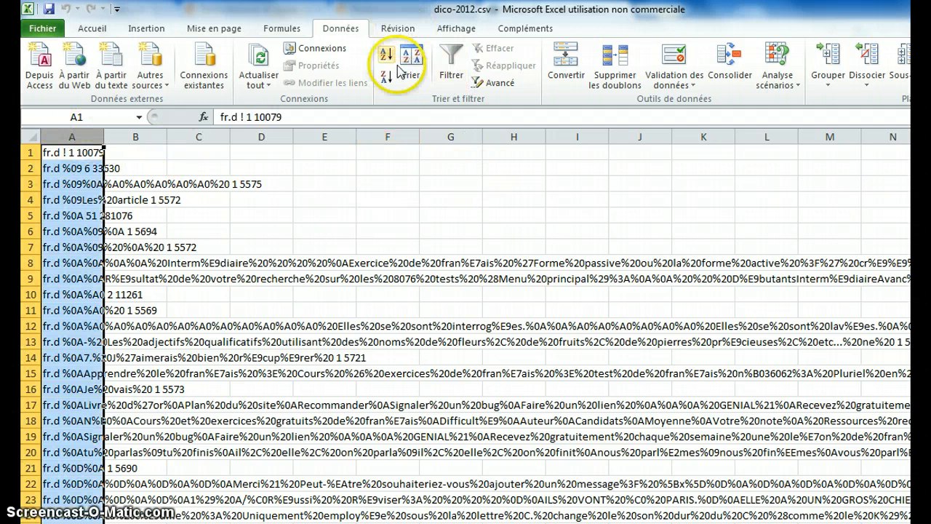
click(570, 79)
click(646, 423)
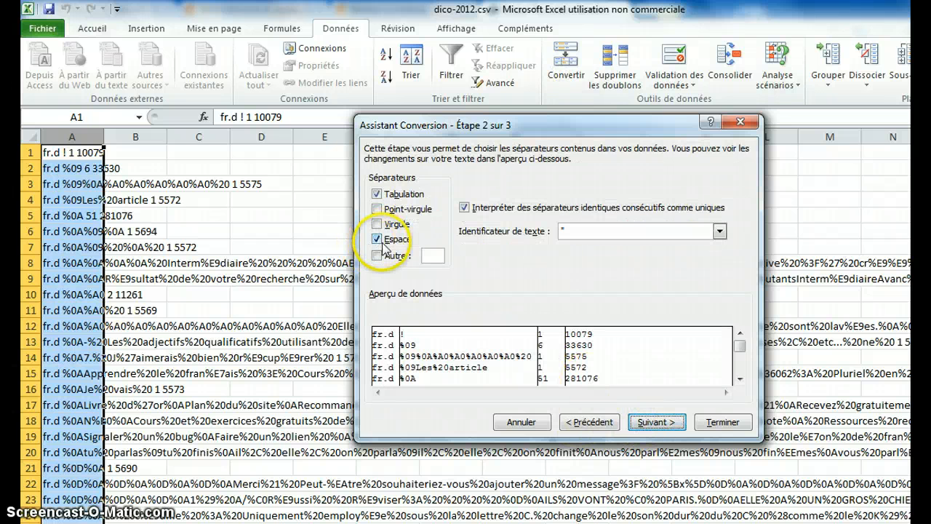
click(376, 193)
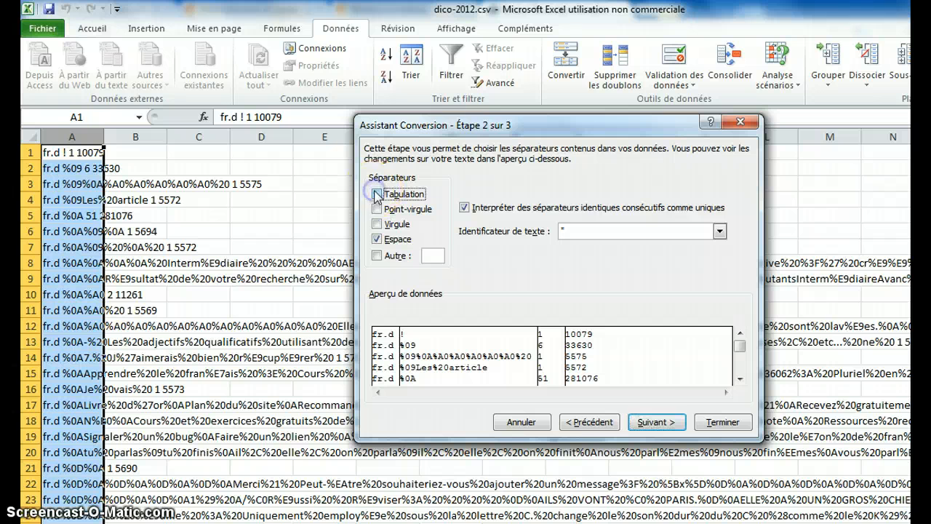
click(720, 422)
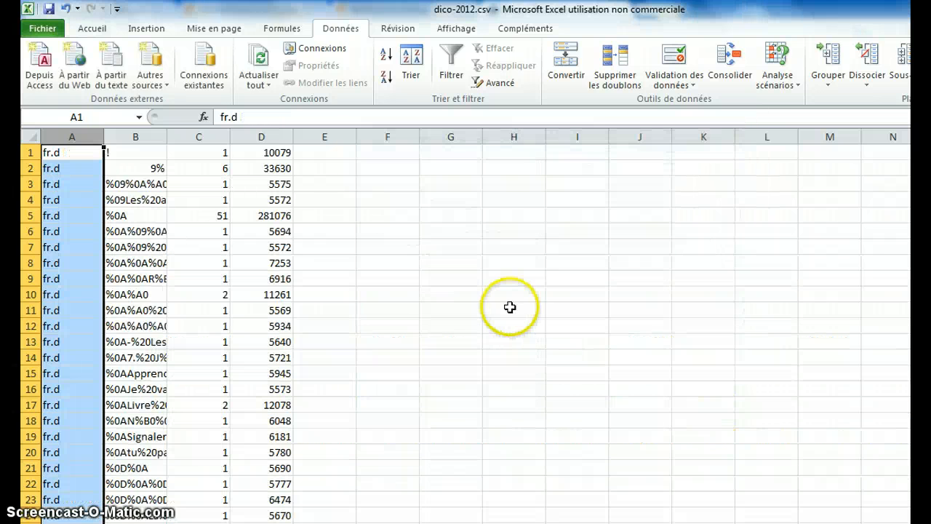
click(480, 291)
- Insert an entire row above the first data row of dico-2012
right_click(137, 152)
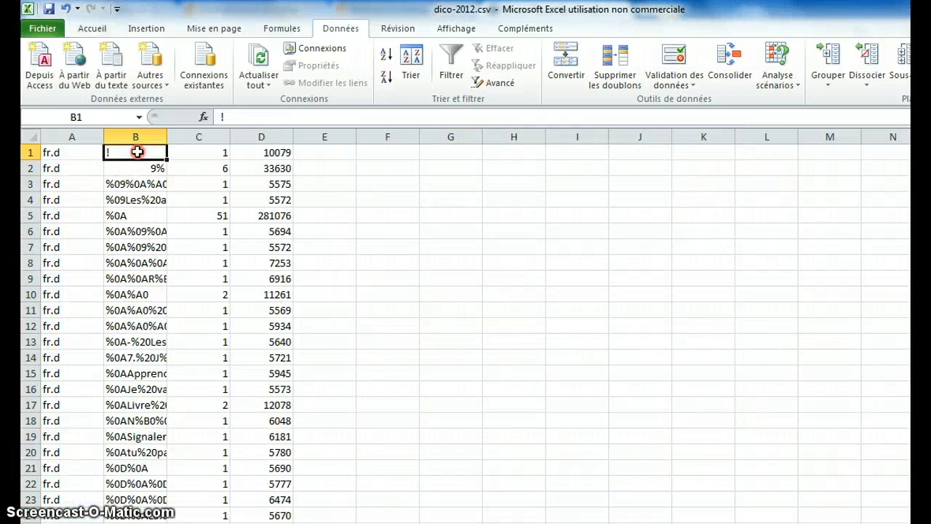
click(218, 256)
click(178, 254)
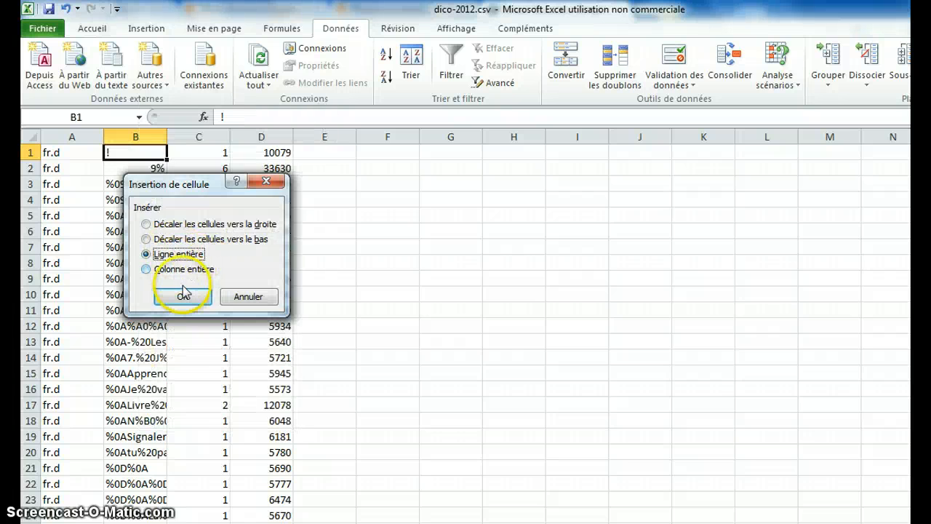
click(183, 297)
click(191, 304)
- Insert an empty column before column A of dico-2012
click(69, 154)
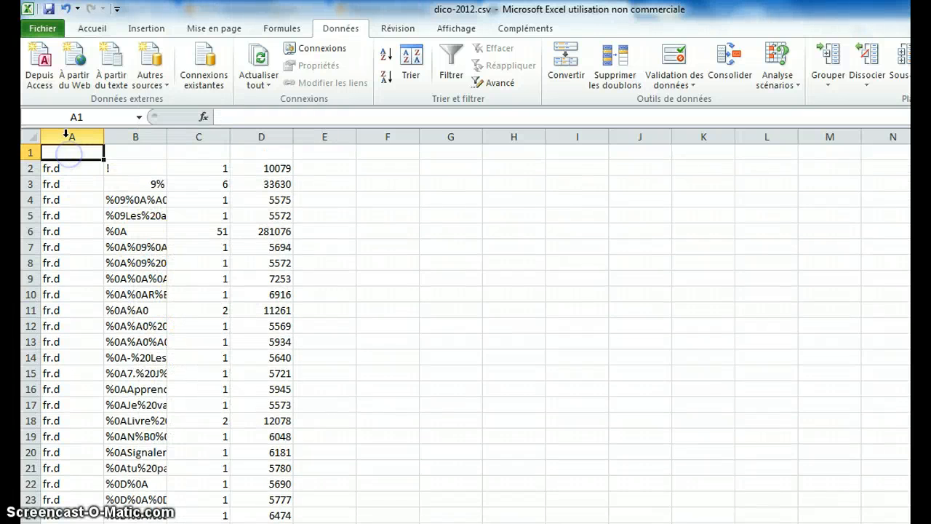
right_click(65, 136)
click(96, 239)
click(118, 244)
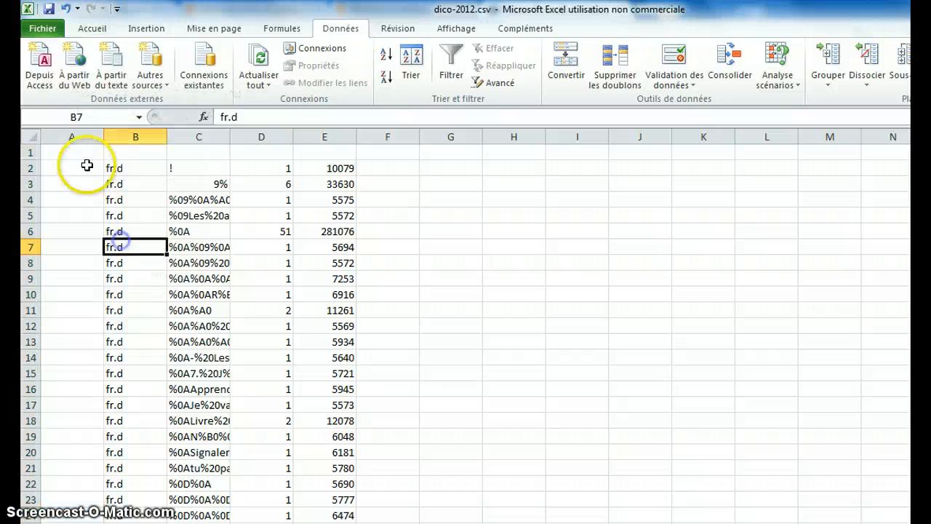
- Enter the headers annee, source, article, hits and poids in cells A1 to E1
click(83, 154)
text(anne)
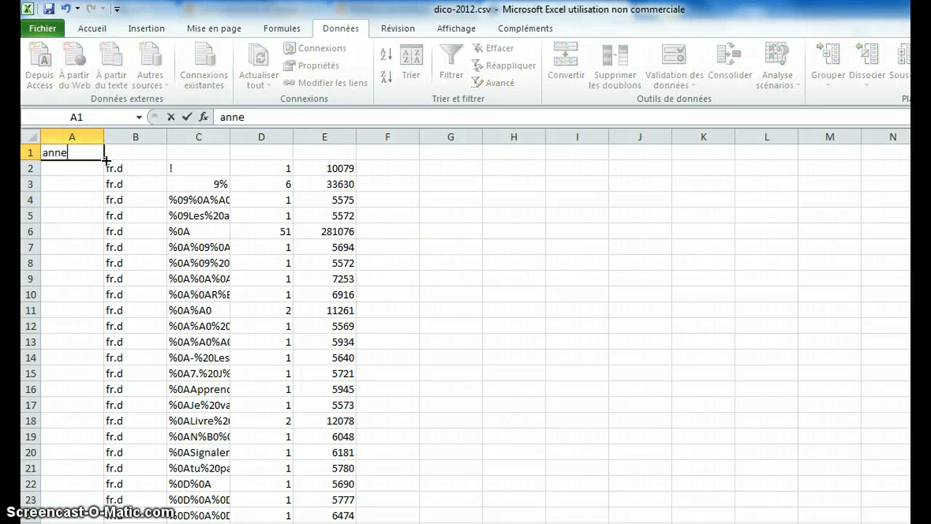
text(e)
key(Tab)
text(sour)
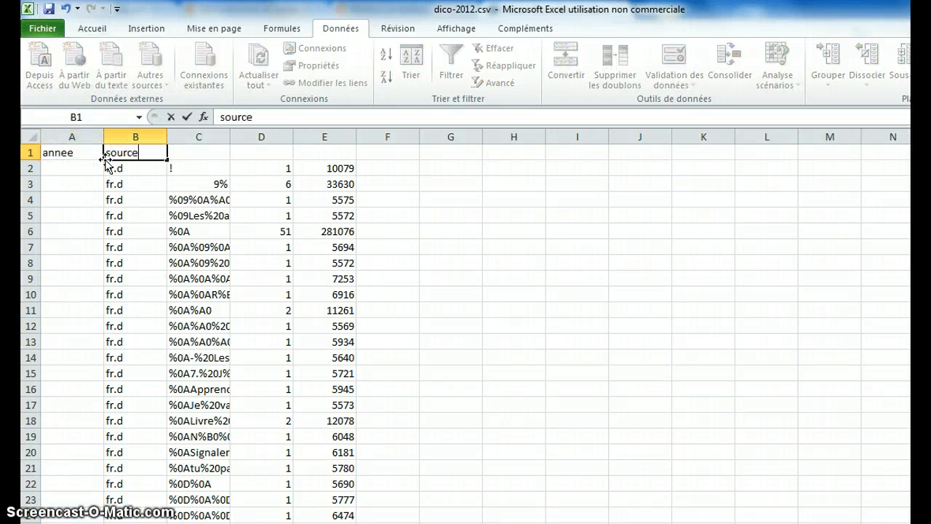
key(Tab)
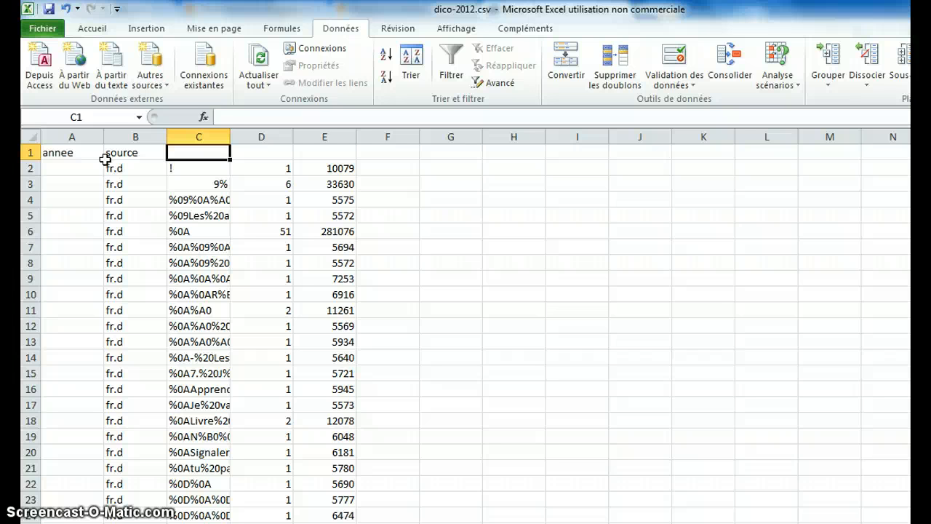
text(m)
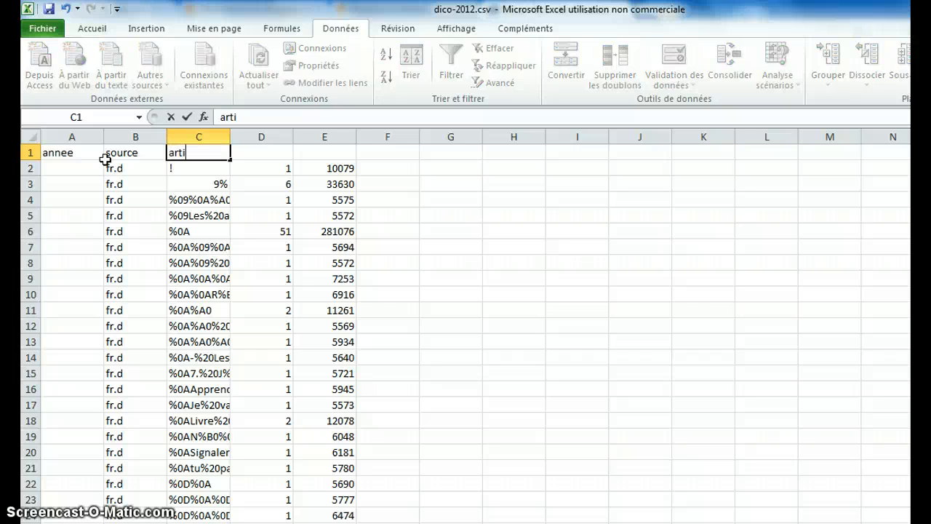
key(Tab)
text(h)
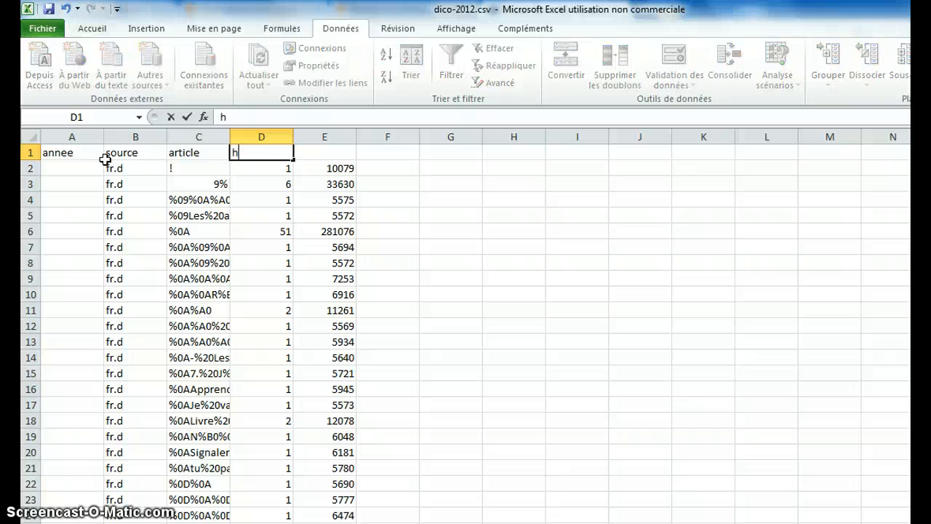
key(Tab)
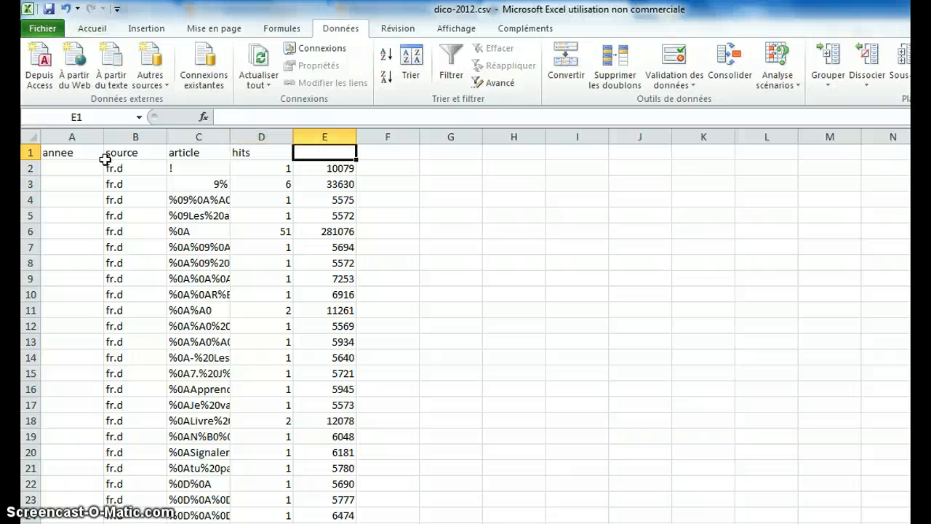
text(poids)
key(Return)
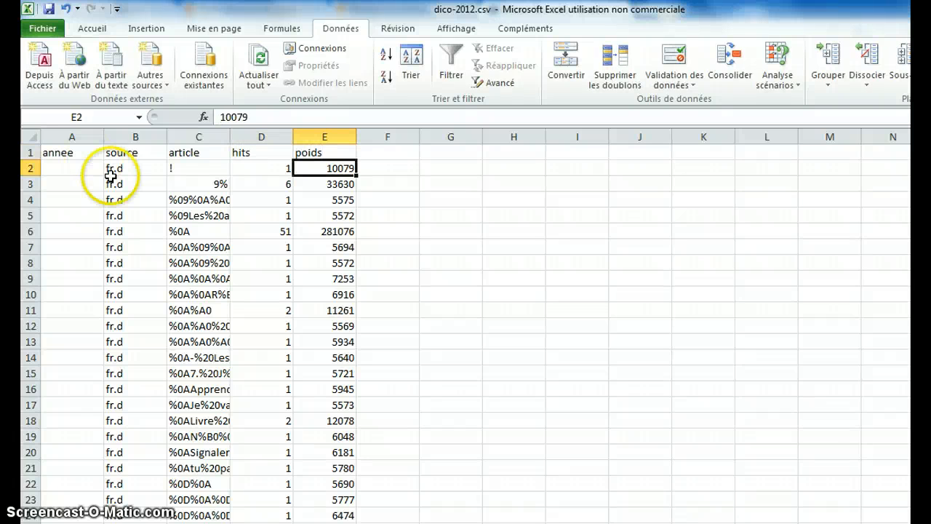
click(288, 228)
click(473, 267)
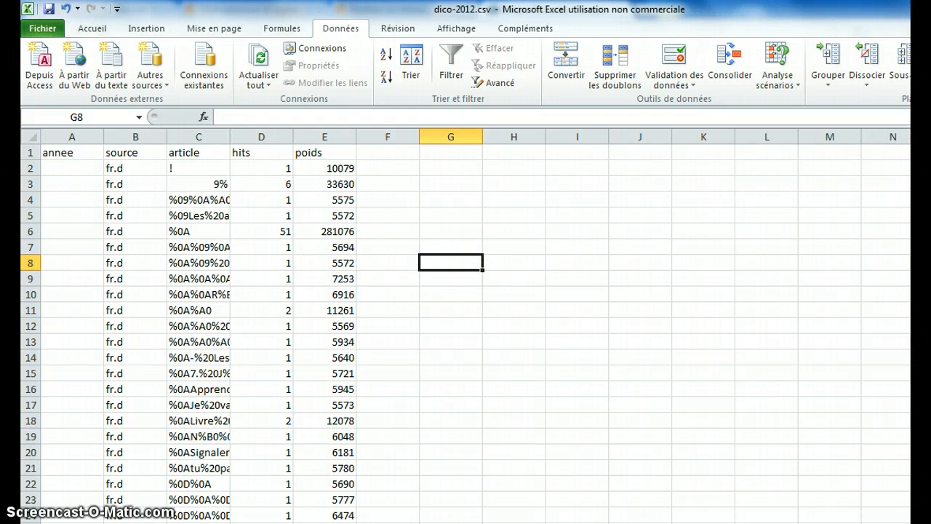
- Restore the workbook windows to a smaller size and move dico-2012 down to bring dico-2011 into use
click(909, 28)
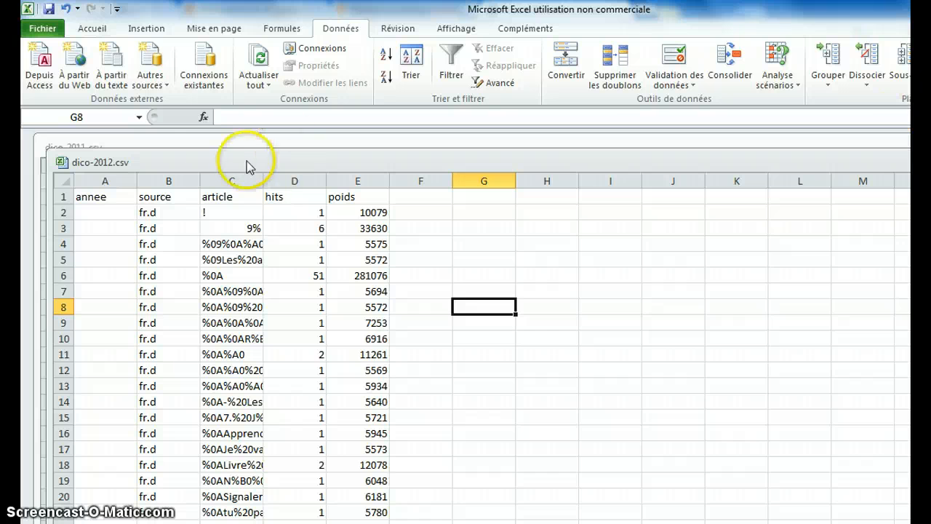
drag(193, 148, 185, 223)
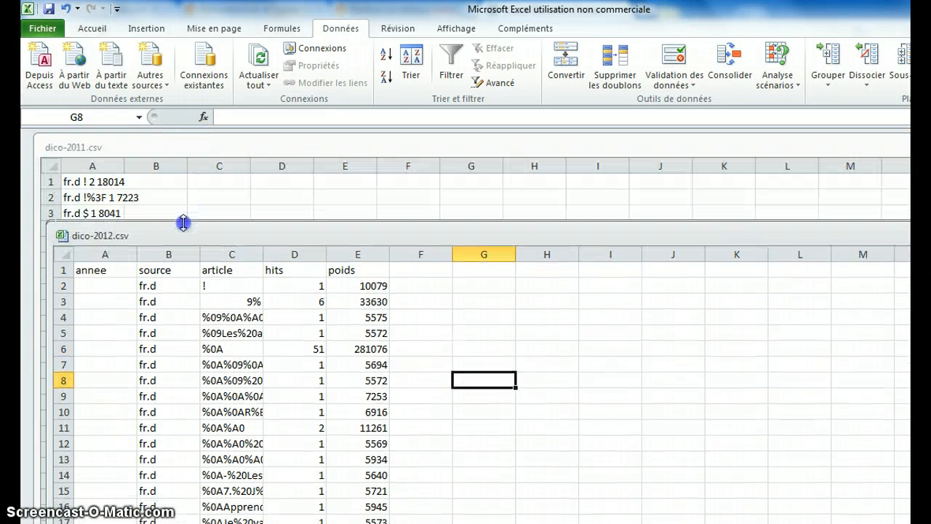
click(185, 197)
- Split column A of dico-2011 into separate columns as delimited text, using the space as separator
click(102, 166)
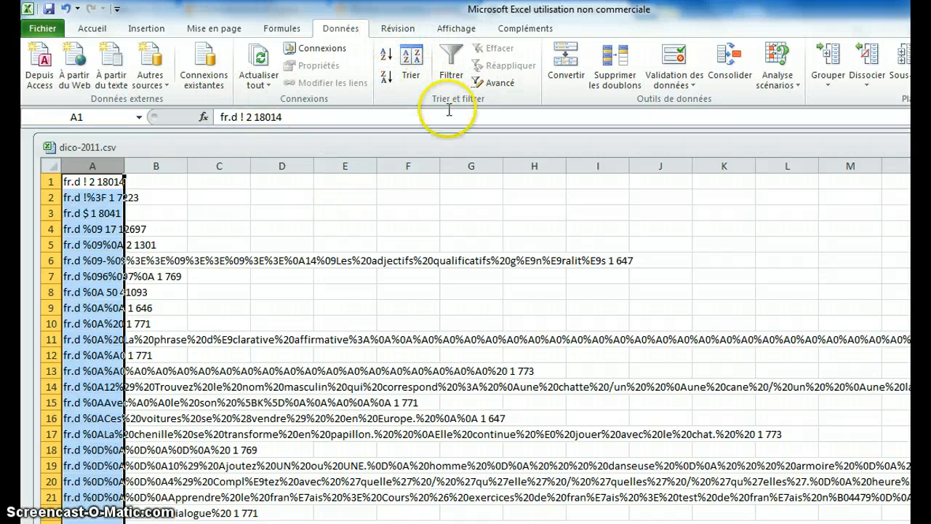
click(564, 62)
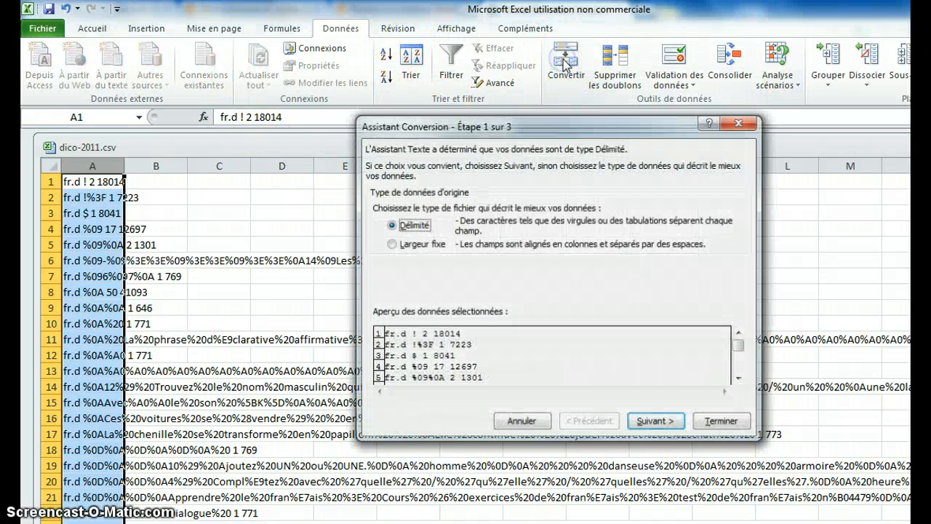
click(657, 422)
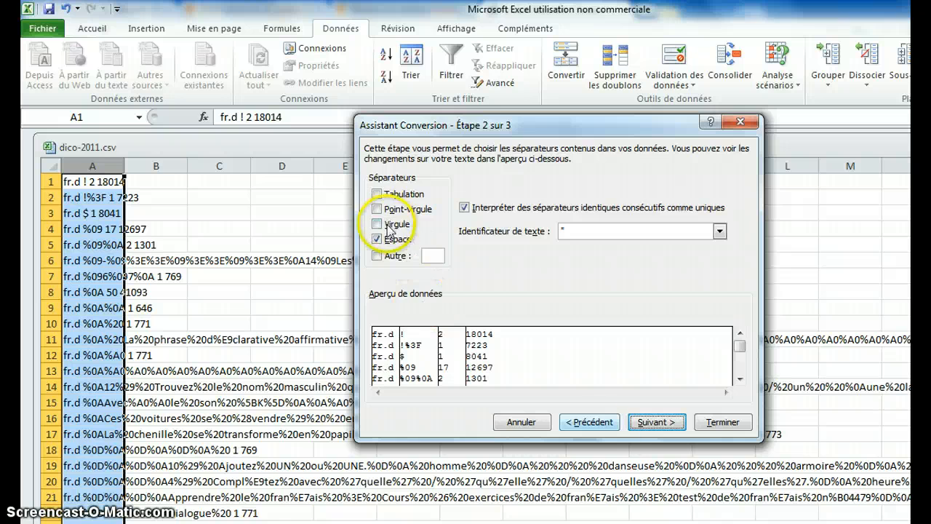
click(723, 422)
click(593, 339)
click(218, 244)
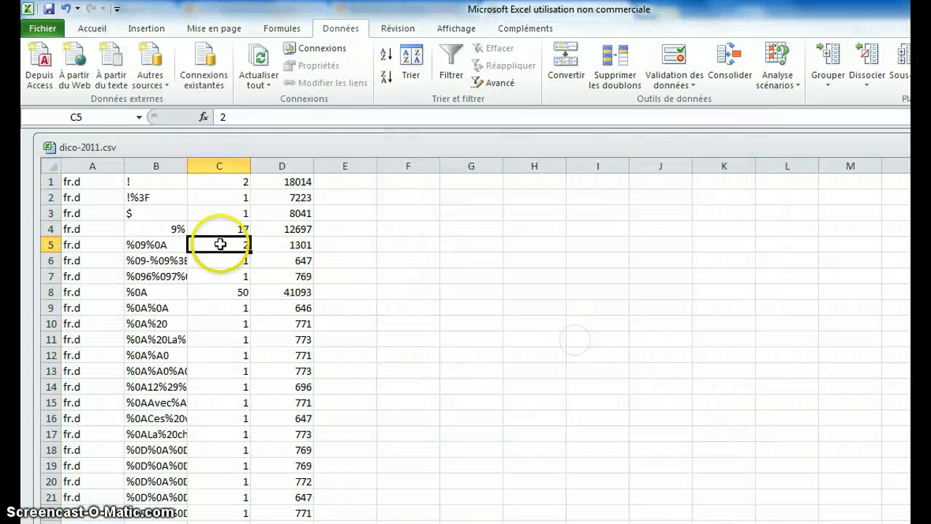
- Copy the whole data block in columns A to D of dico-2011, down to its last row
drag(79, 184, 302, 213)
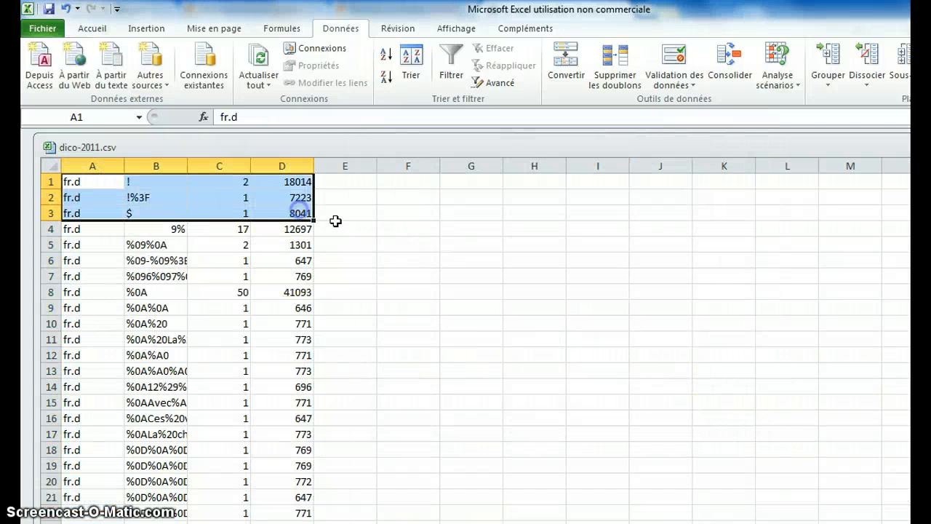
key(ctrl+shift+Down)
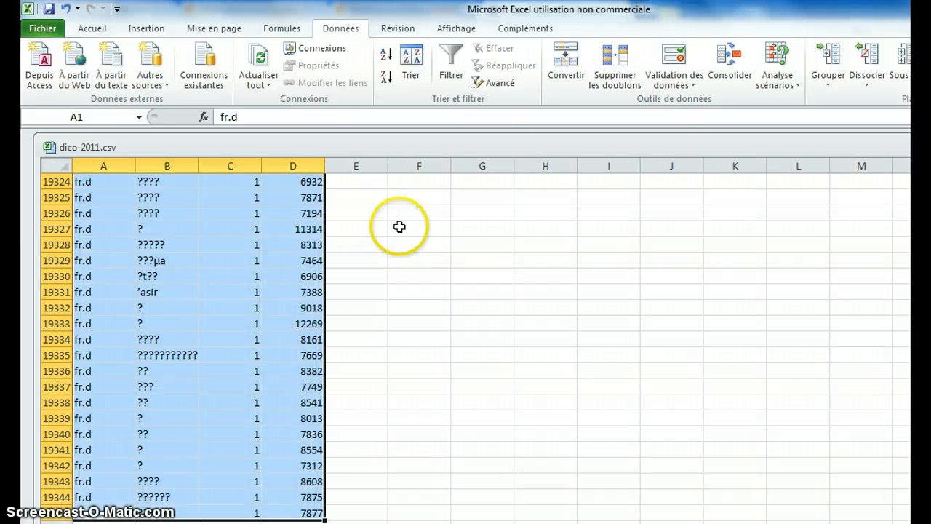
scroll(400, 233, down, 3)
key(ctrl+c)
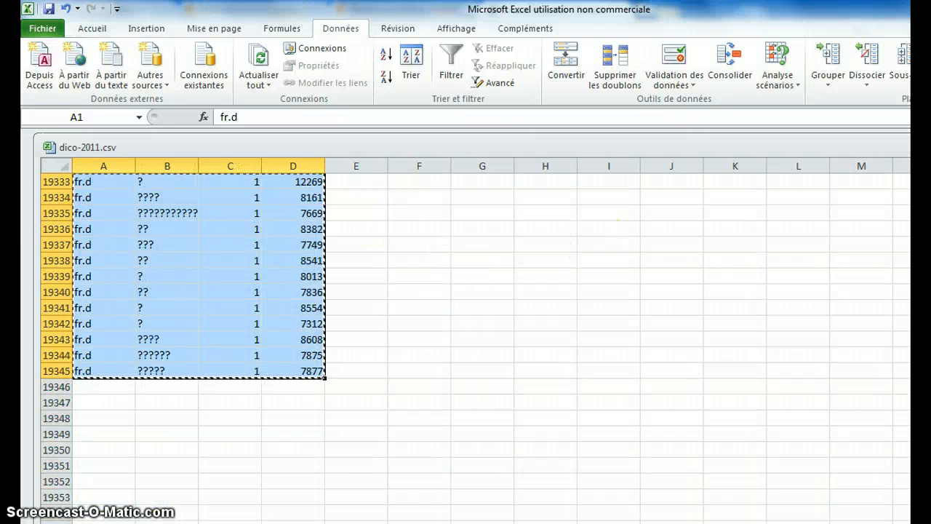
- Switch to the dico-2012 workbook and enter 2012 in cell A2 under the annee header
key(alt+Tab)
click(276, 348)
click(90, 289)
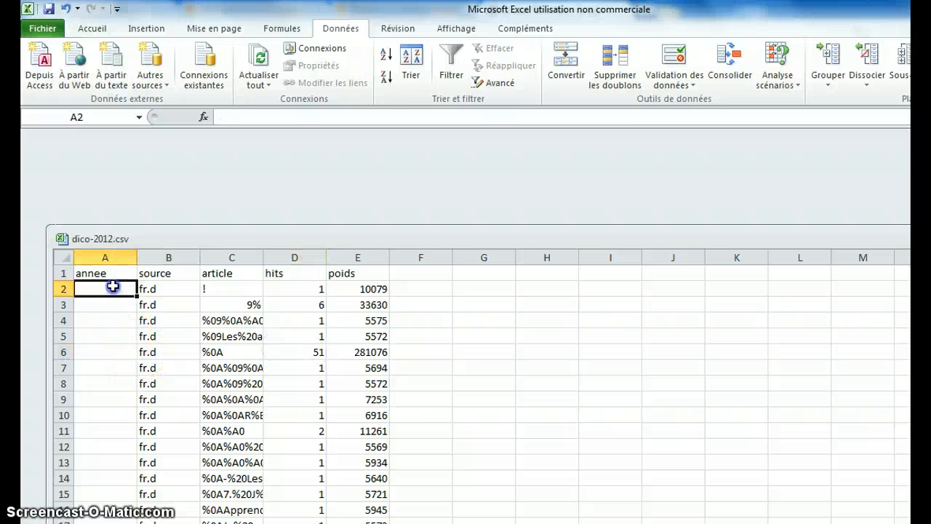
text(2012)
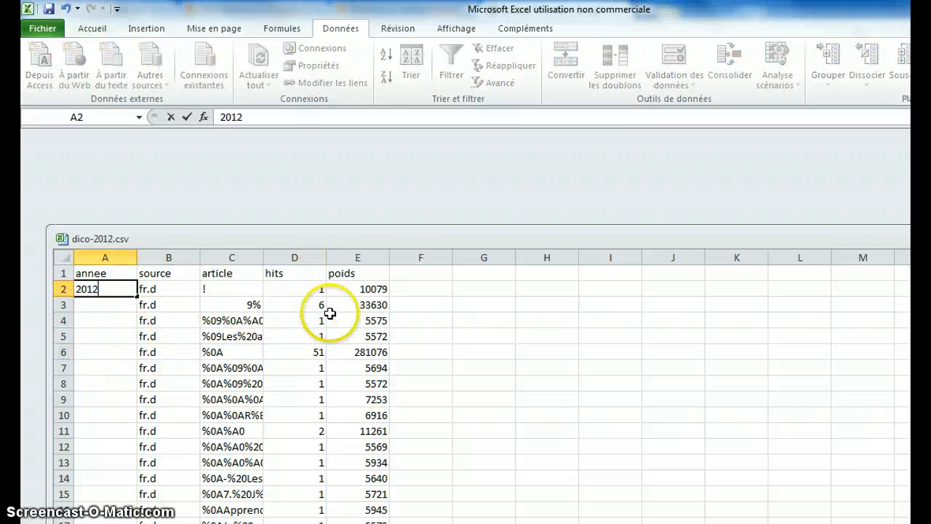
key(Tab)
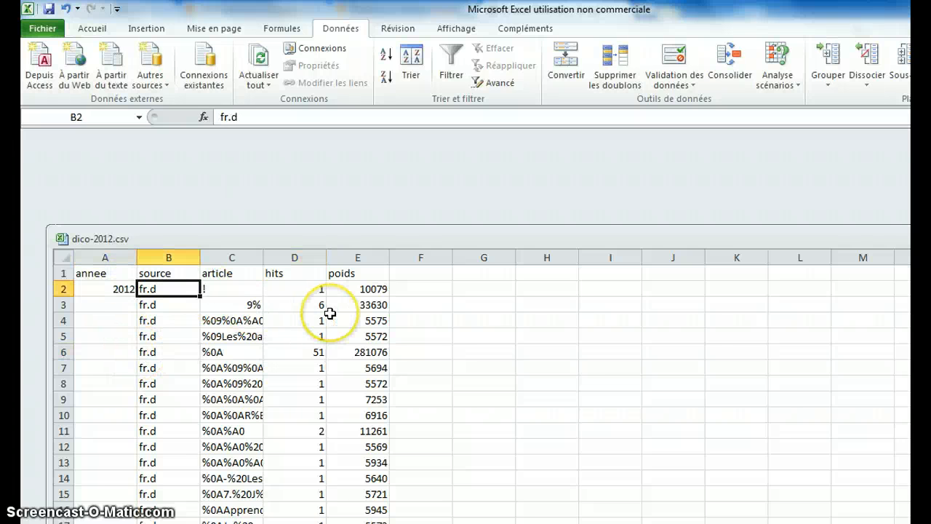
- Enter 2011 in the annee column on the first empty row below the dico-2012 data, cell A35777
key(ctrl+shift+Down)
scroll(291, 320, down, 5)
click(139, 302)
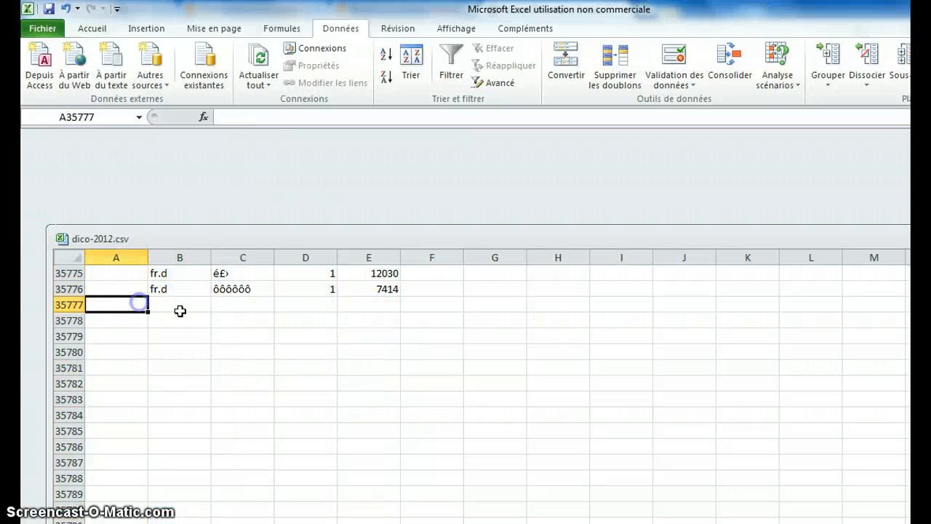
text(2011)
key(Tab)
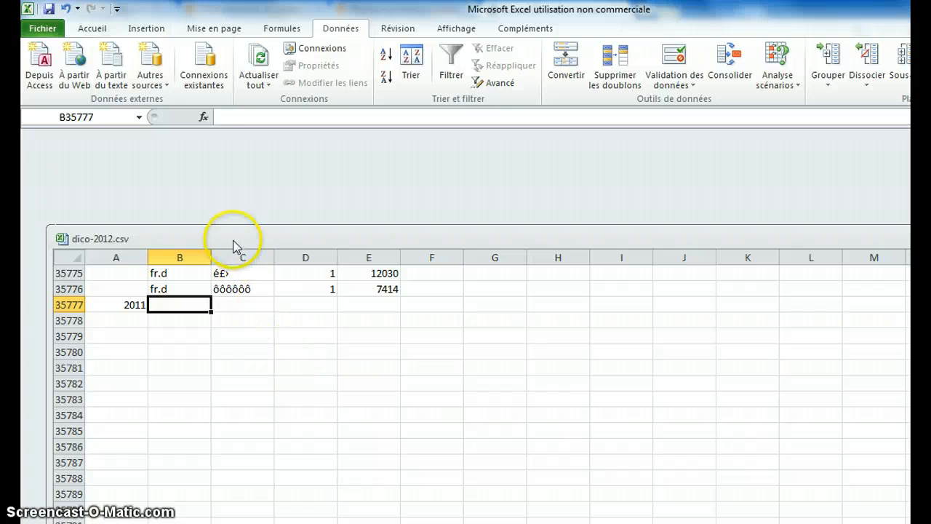
- Paste the copied dico-2011 data block into the dico-2012 sheet starting at cell B35777
drag(232, 245, 274, 129)
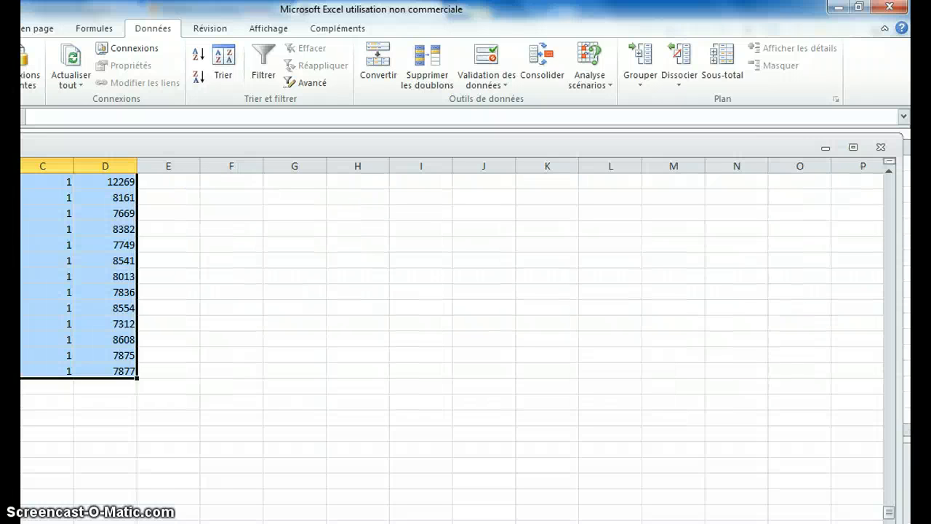
click(827, 147)
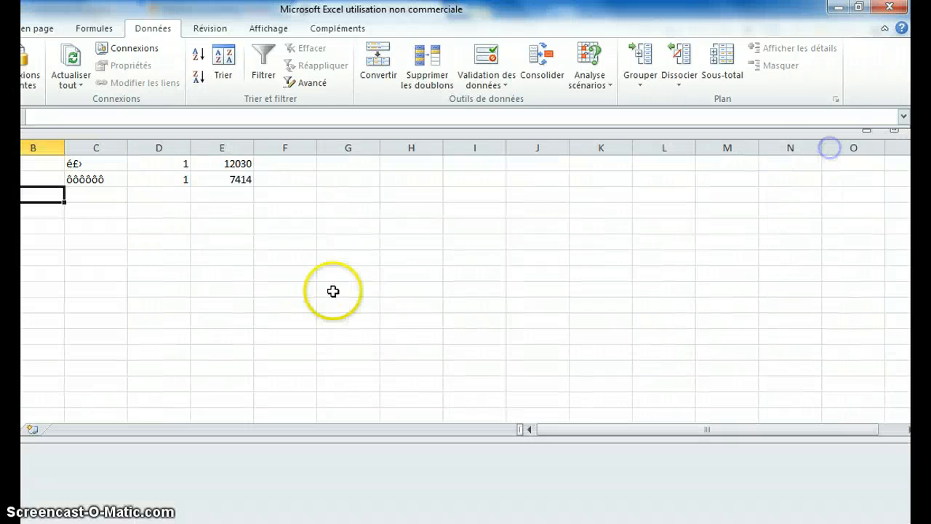
key(ctrl+v)
click(291, 222)
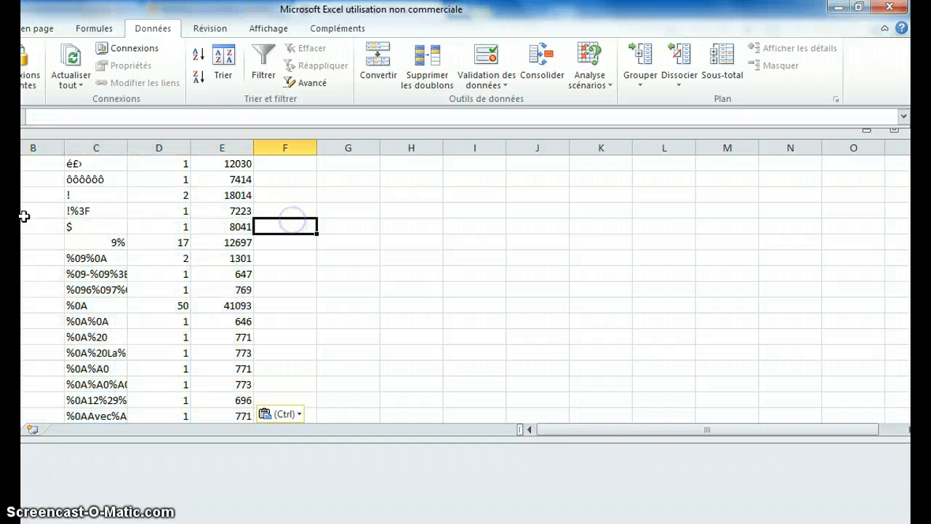
- Fill the annee column with 2011 for all pasted dico-2011 rows, from A35777 down to A55121
click(37, 196)
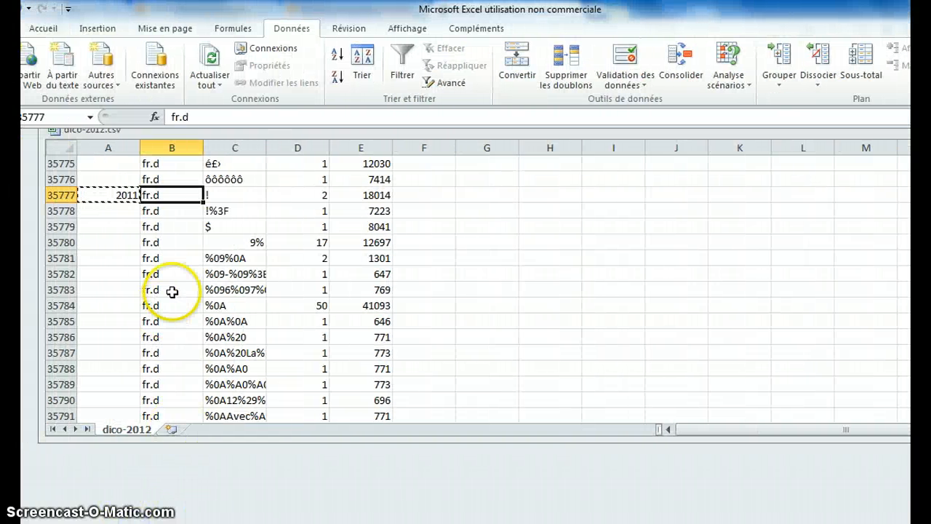
key(ctrl+shift+Down)
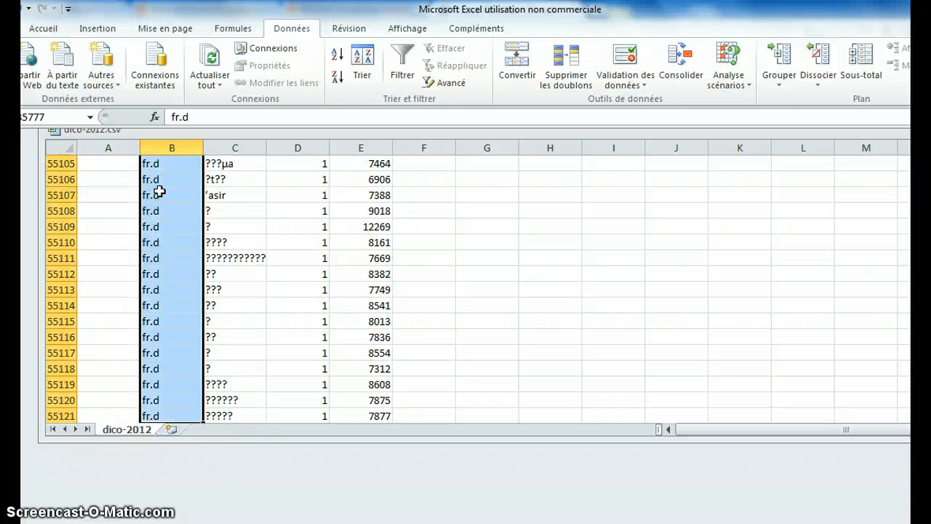
scroll(245, 233, down, 2)
click(105, 322)
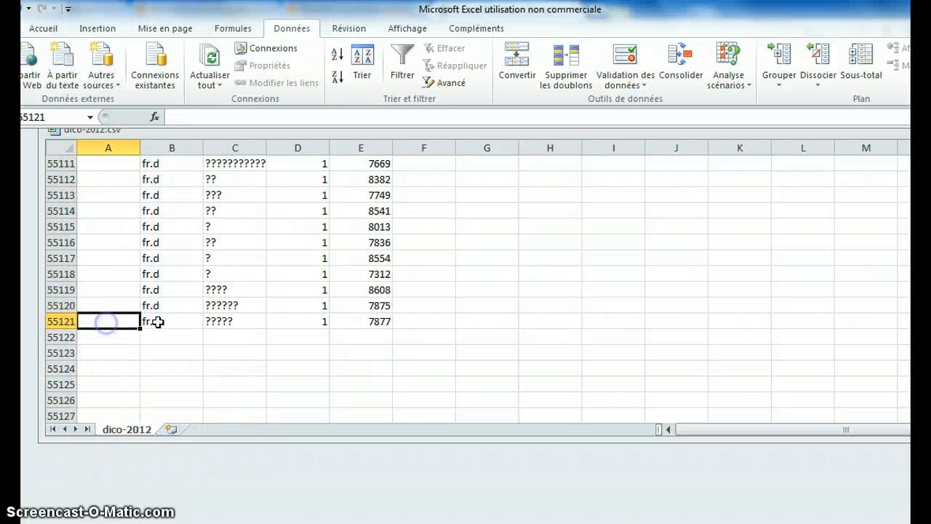
text(2011)
key(ctrl+shift+Up)
key(ctrl+v)
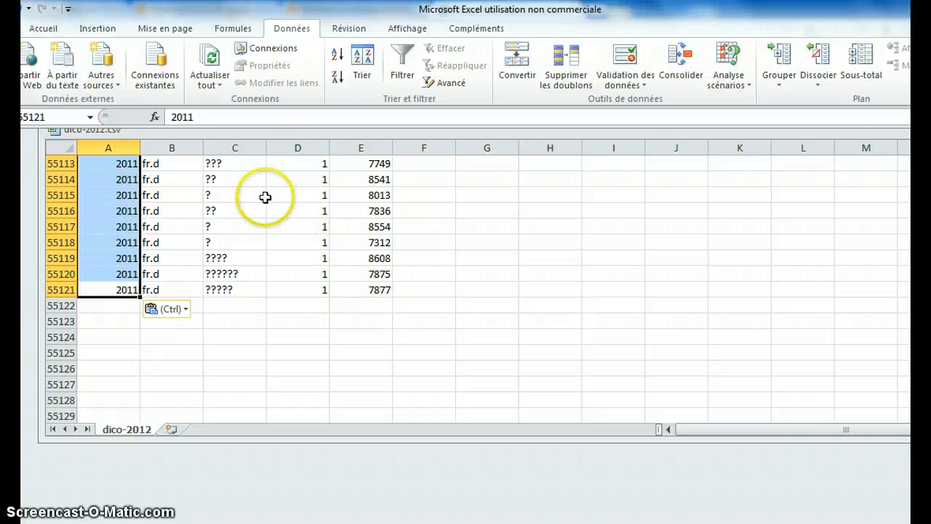
click(125, 194)
key(ctrl+shift+Up)
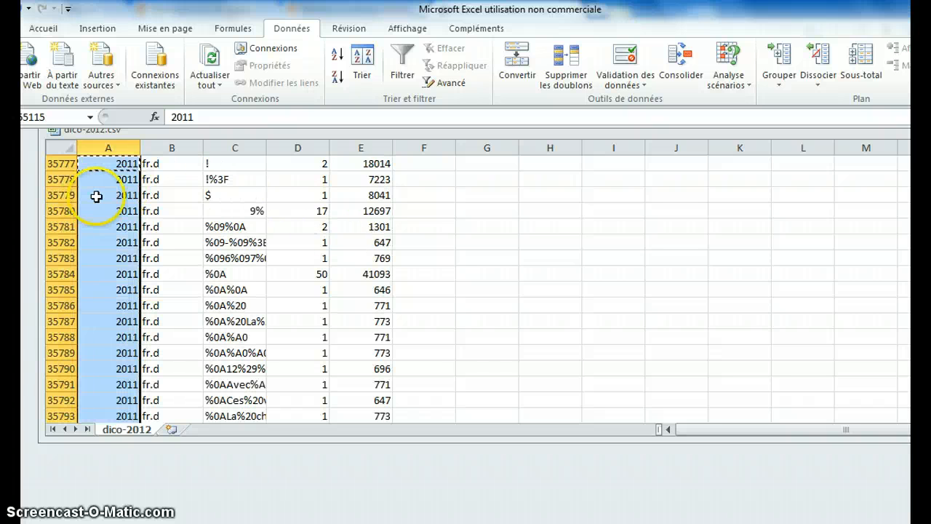
- Fill the annee column with 2012 for all original dico-2012 rows, from A2 down to A35776
scroll(116, 232, up, 3)
click(124, 305)
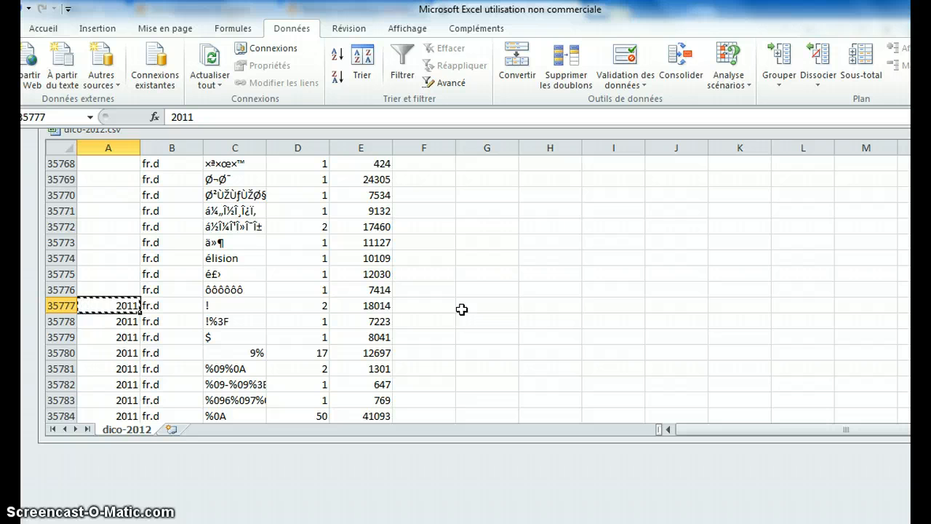
key(Up)
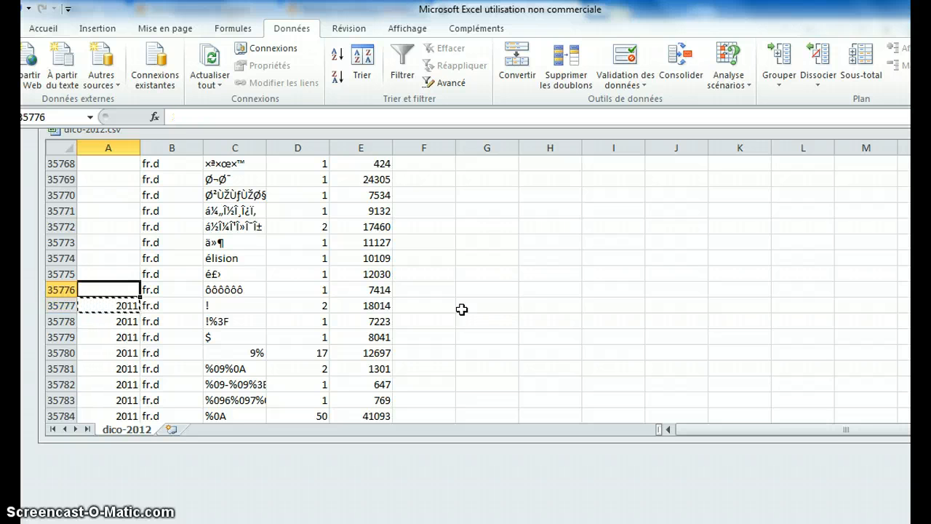
click(148, 290)
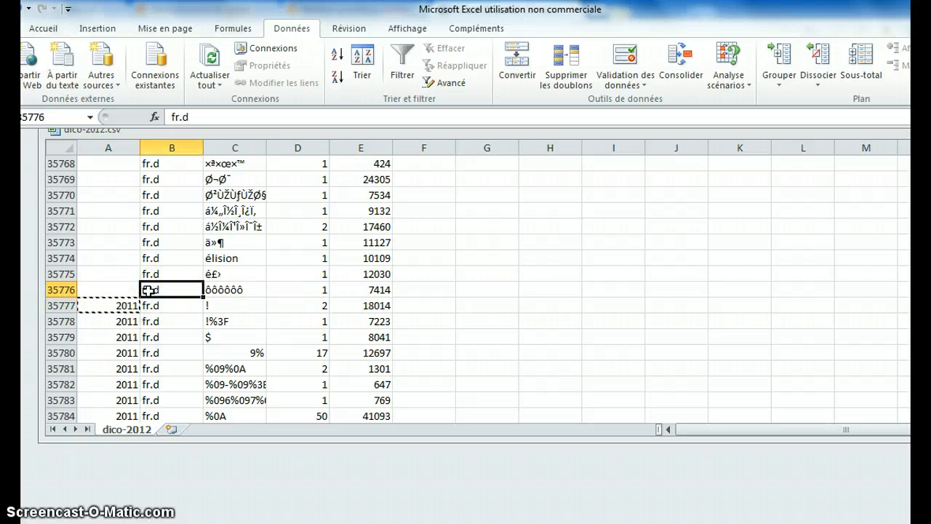
key(ctrl+shift+Up)
click(115, 182)
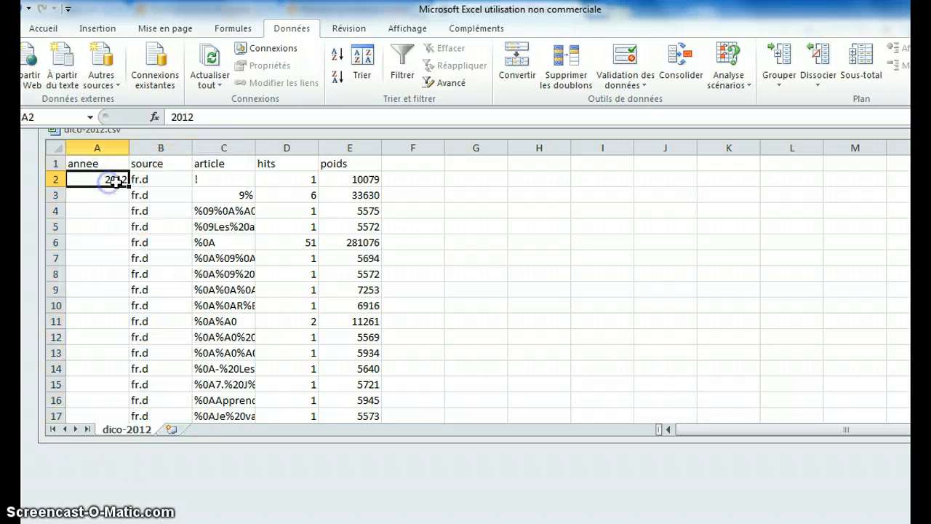
key(ctrl+shift+Down)
key(shift+Up)
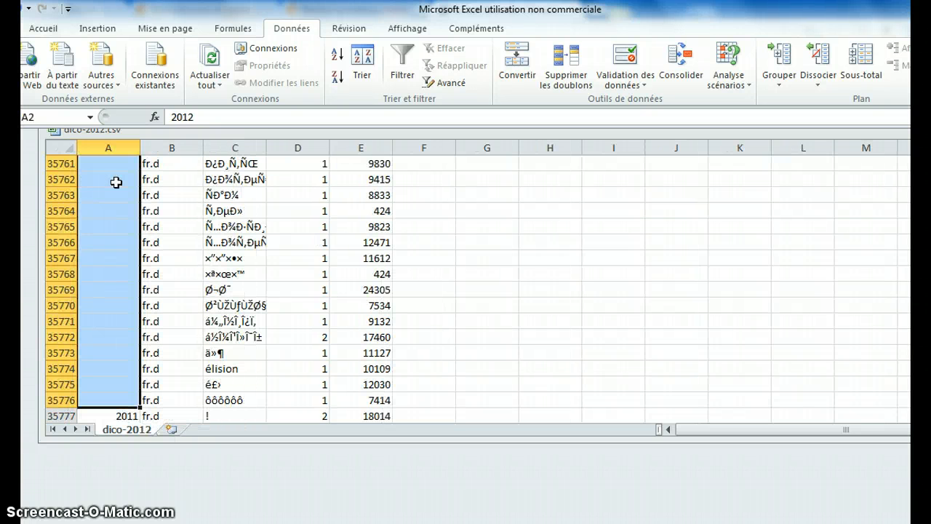
key(ctrl+v)
click(226, 212)
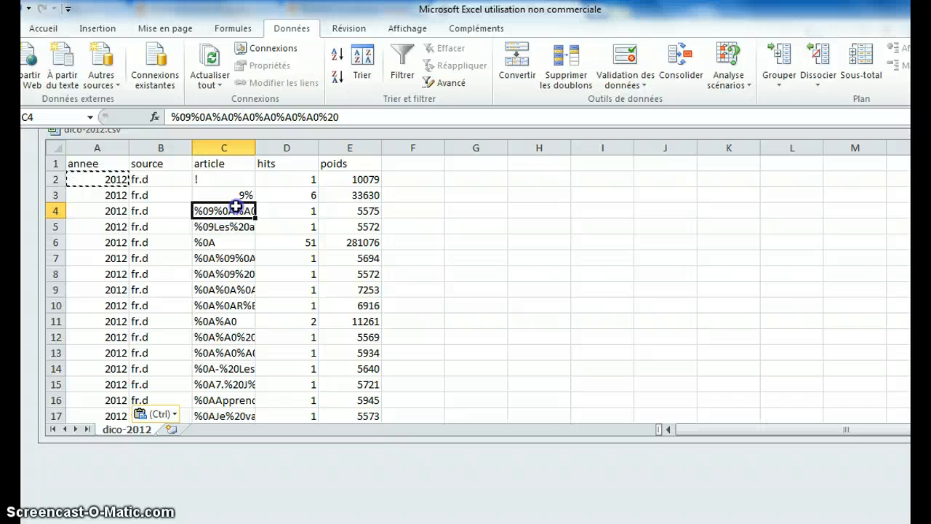
- Maximize the dico-2012 workbook window
click(379, 227)
click(295, 181)
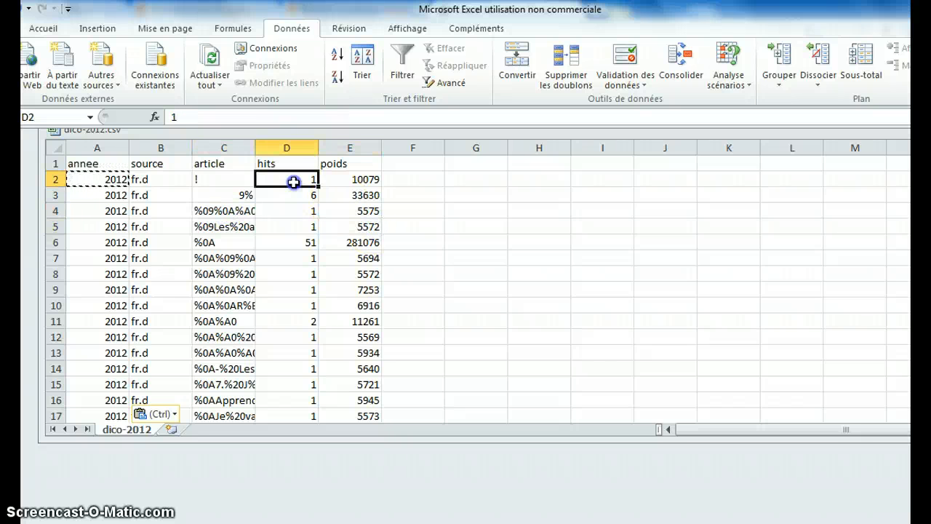
click(360, 228)
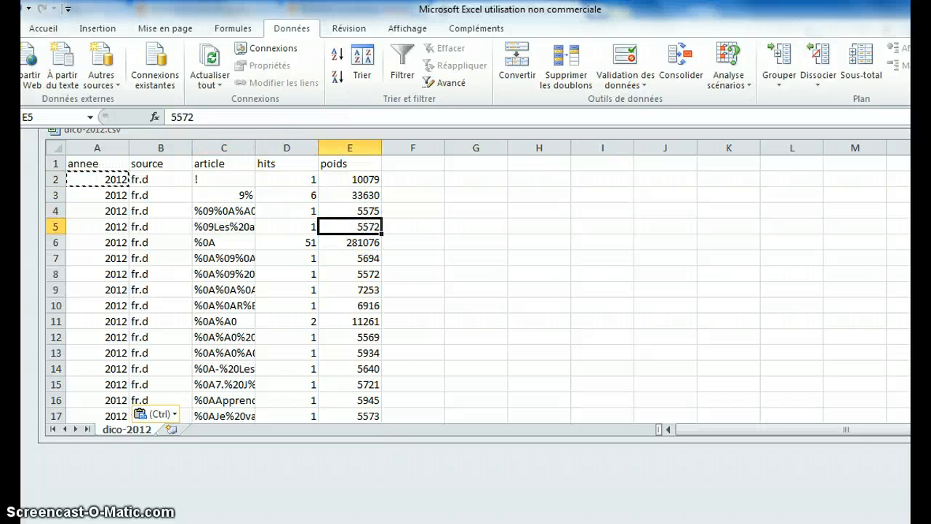
key(ctrl+F10)
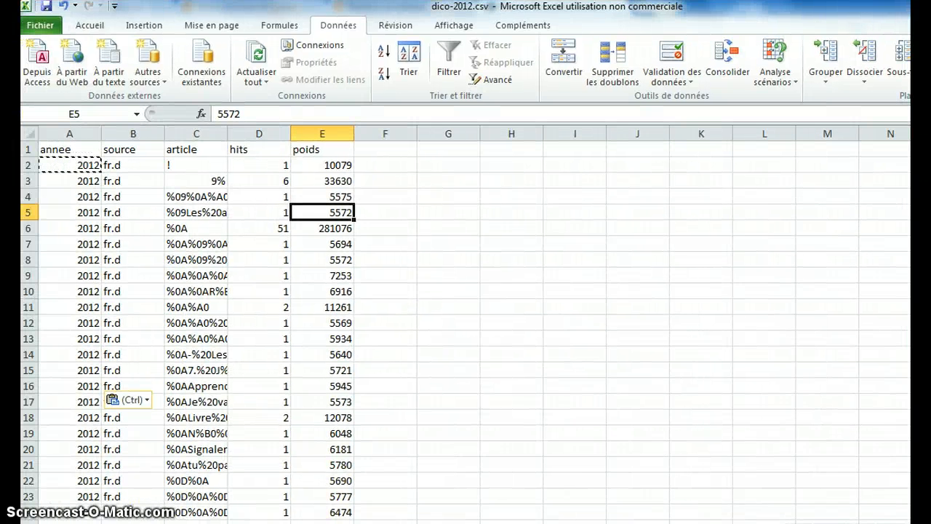
- Save the combined workbook as dico-2012-2011 in the Excel 97-2003 workbook format (.xls) in the donnees csv folder
click(48, 29)
click(93, 71)
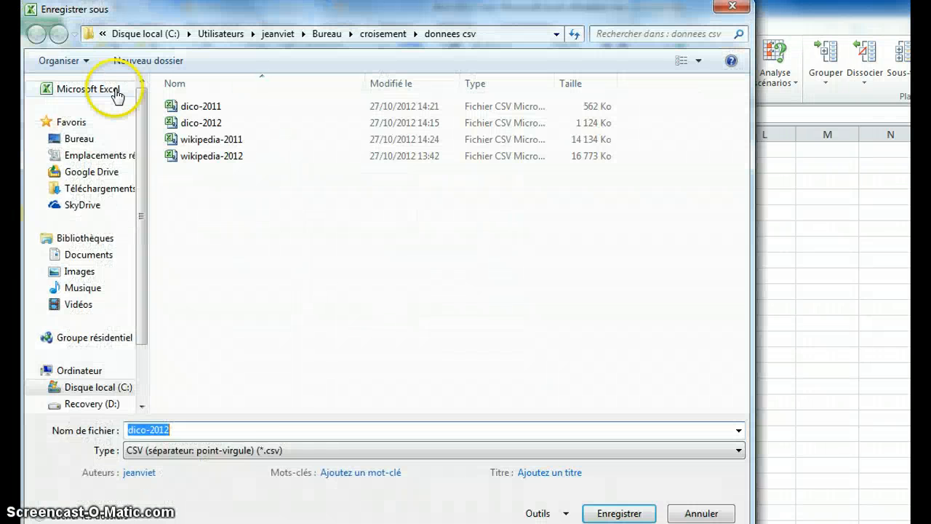
click(312, 449)
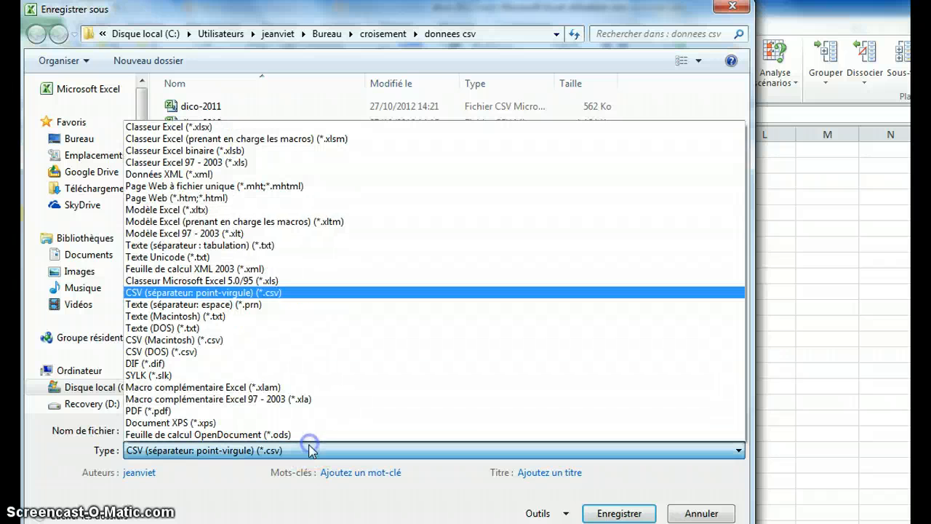
click(275, 295)
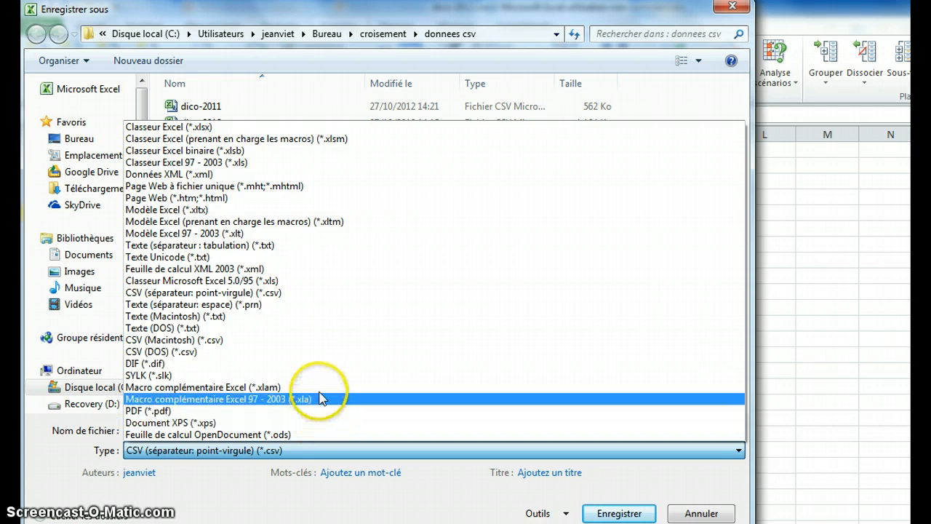
click(237, 163)
double_click(154, 429)
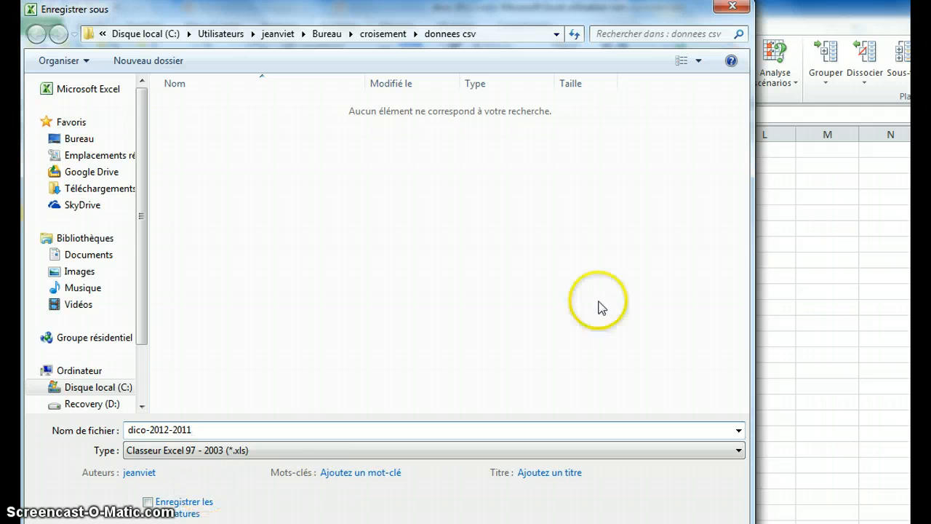
key(Return)
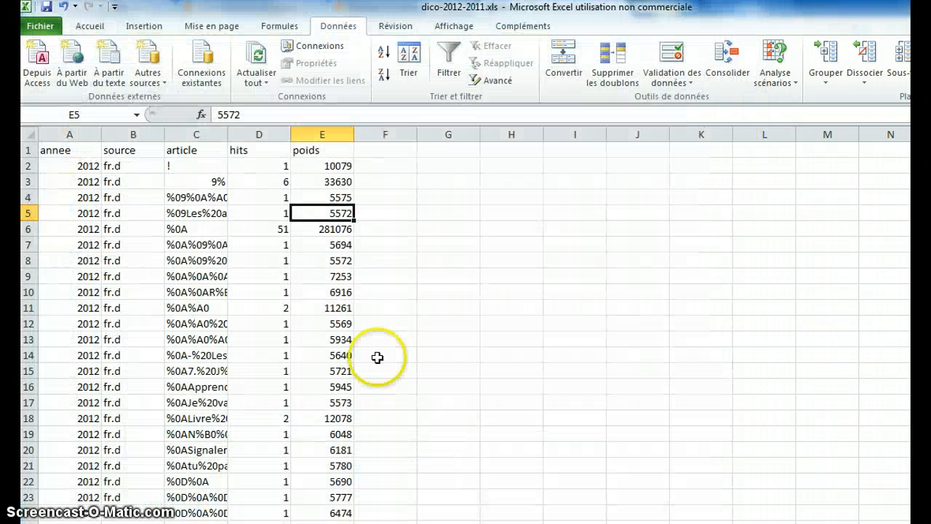
- Create a pivot table on a new worksheet from the full data range A1:E55121, headers included
click(412, 342)
drag(48, 150, 356, 147)
key(ctrl+shift+Down)
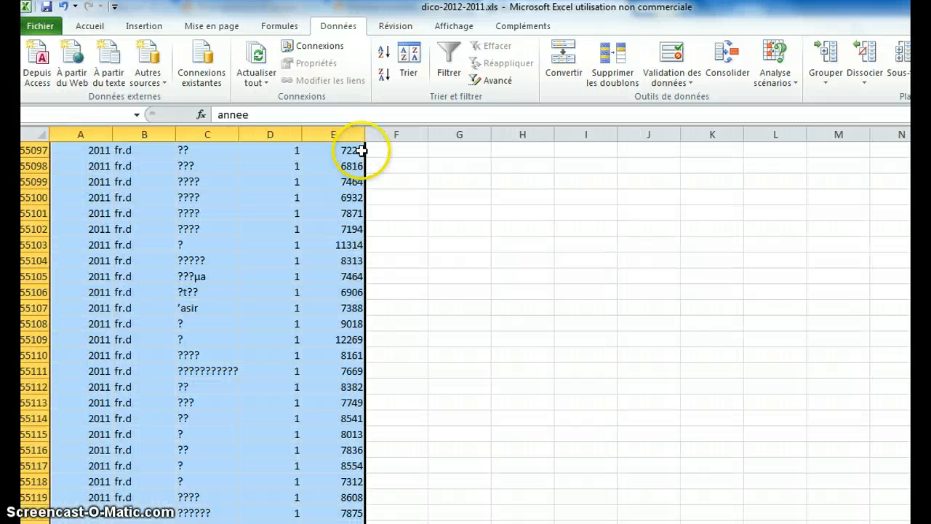
scroll(275, 201, down, 3)
scroll(399, 270, up, 20)
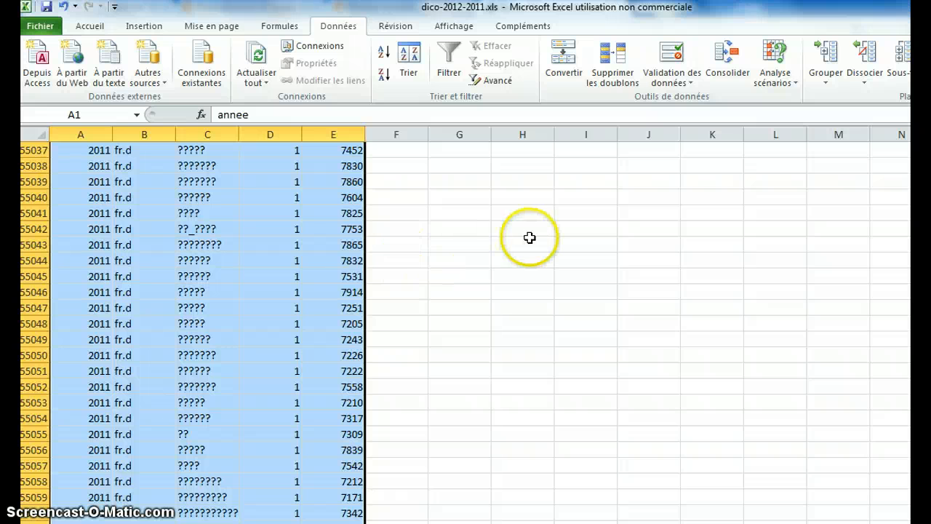
click(99, 27)
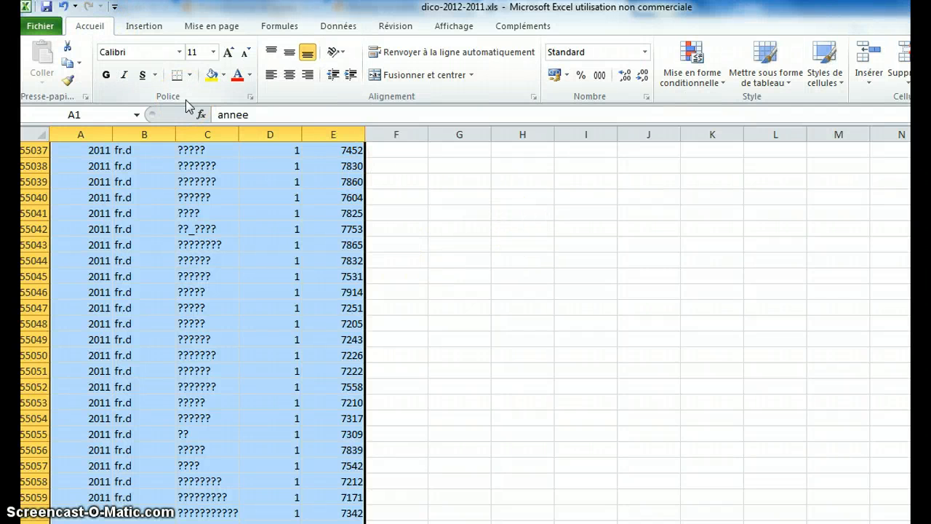
click(143, 27)
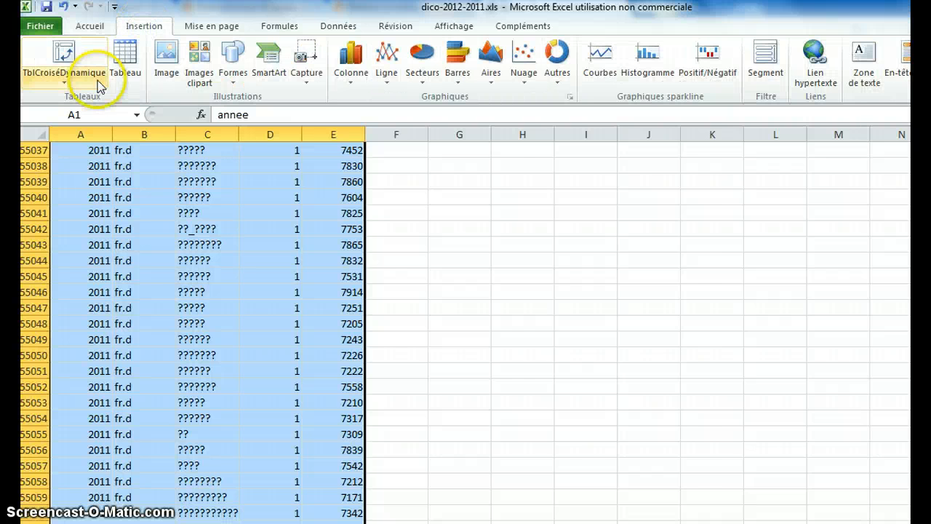
click(64, 57)
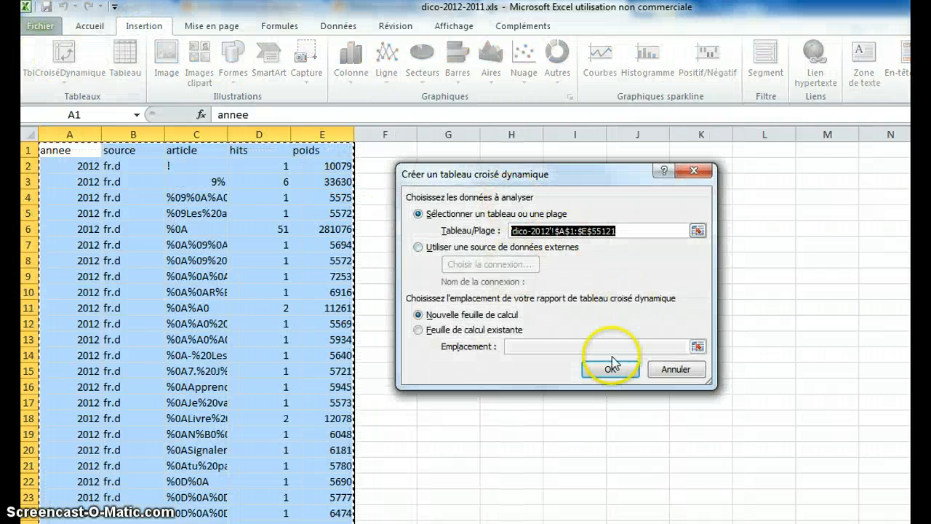
click(611, 369)
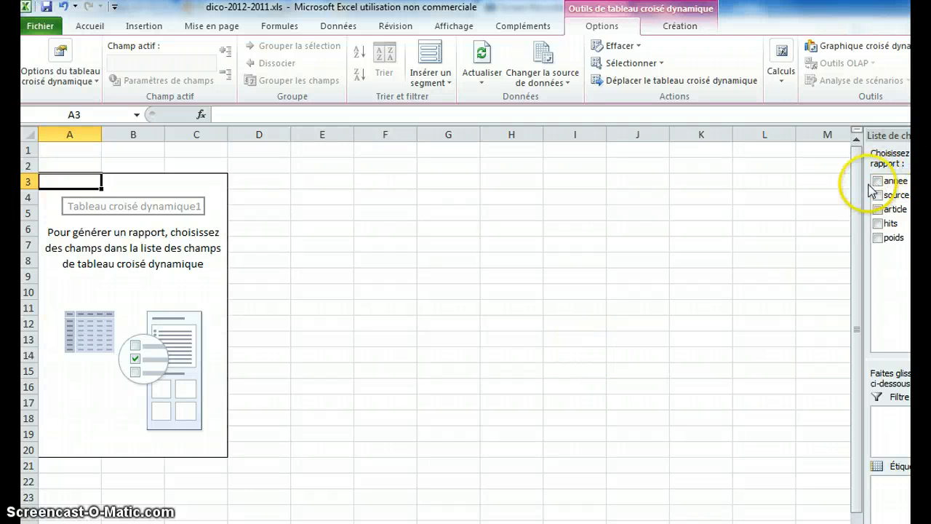
- Lay out the pivot table with annee as column labels, the sum of hits as values and article as row labels
drag(860, 187, 465, 238)
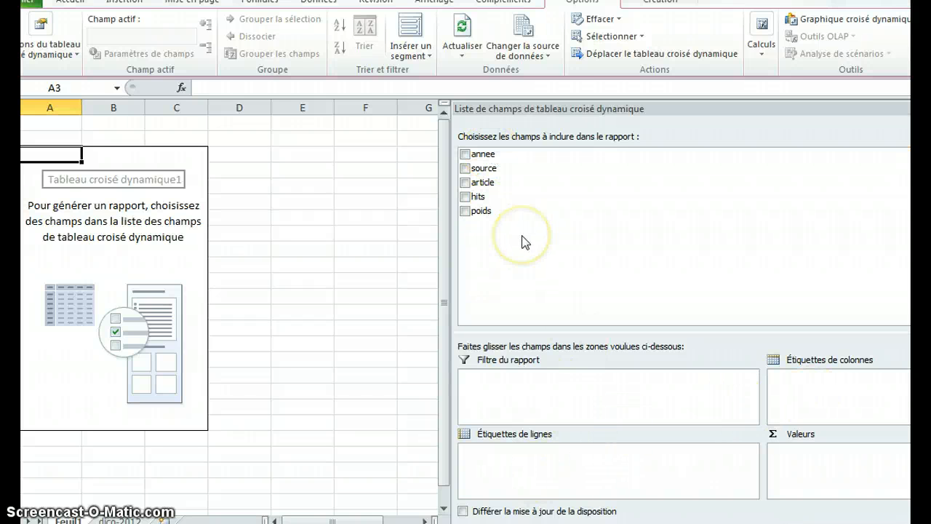
drag(481, 155, 807, 383)
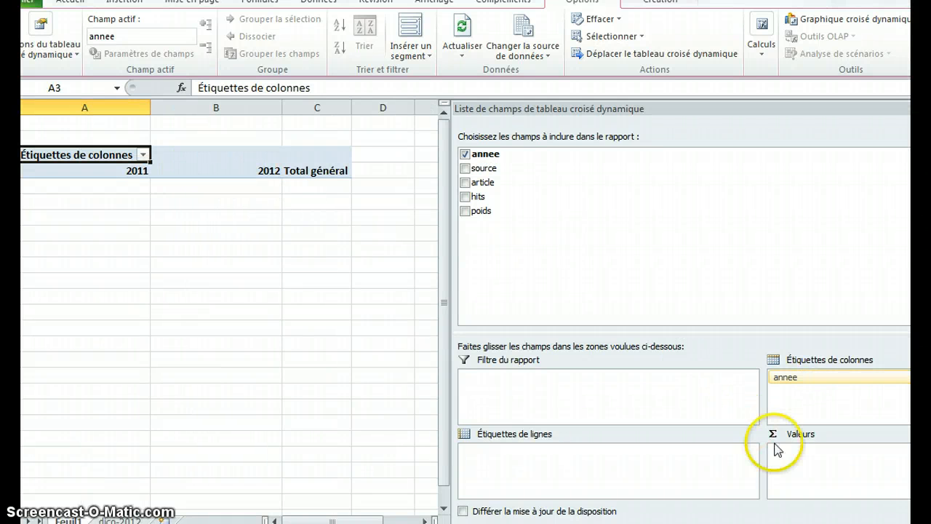
drag(477, 198, 798, 453)
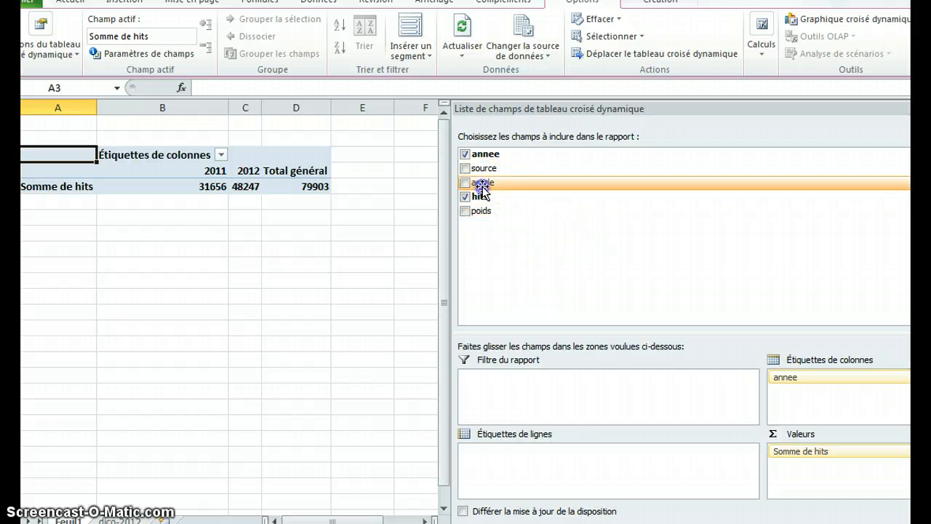
drag(482, 187, 555, 462)
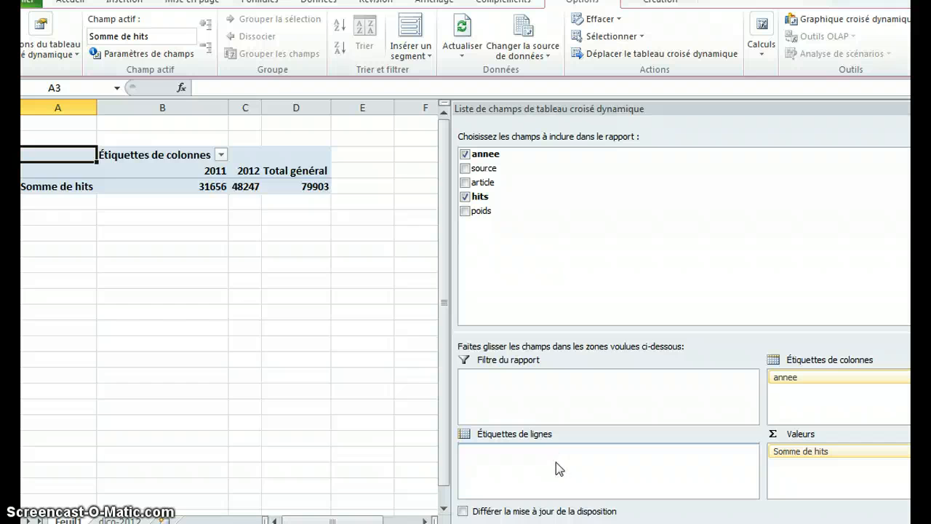
click(301, 298)
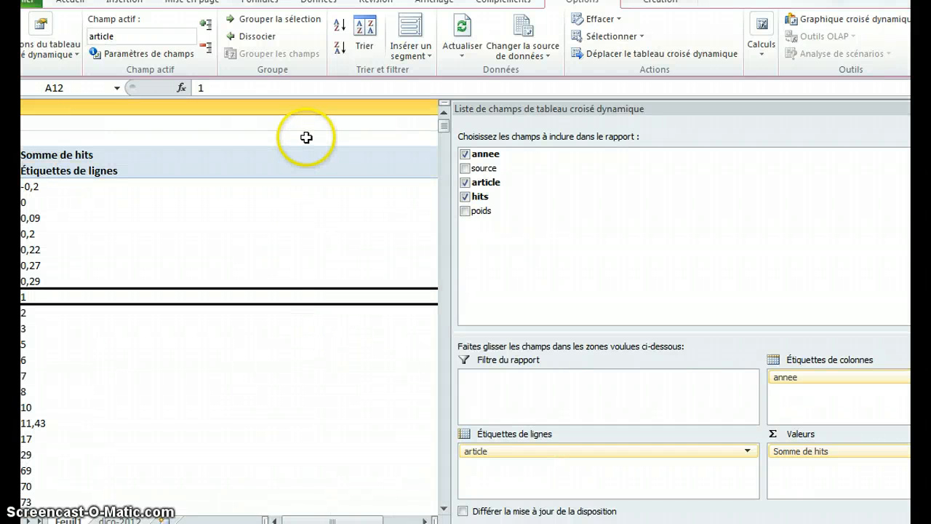
click(307, 138)
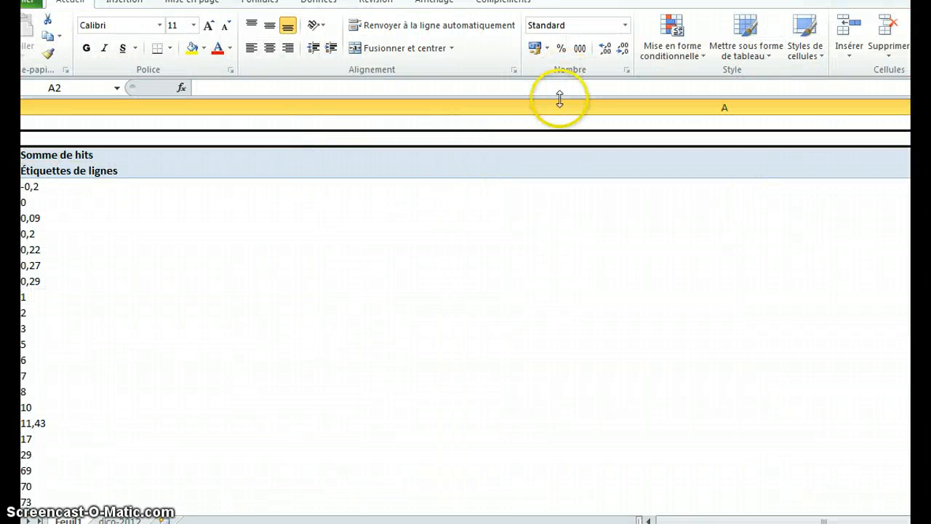
click(559, 99)
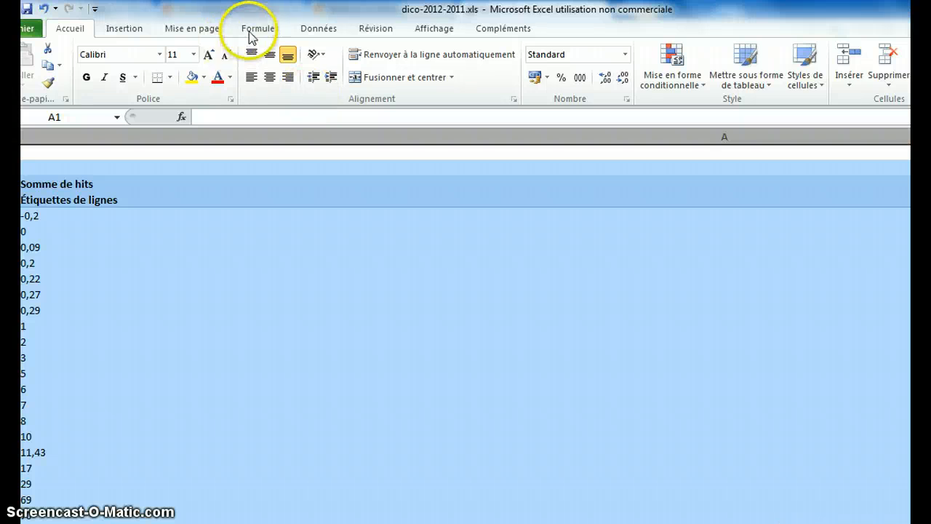
click(251, 29)
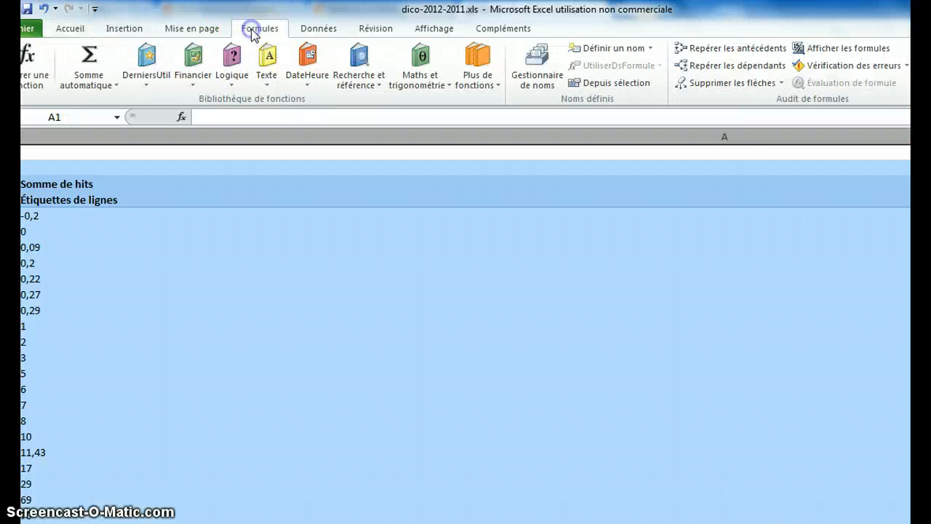
click(67, 29)
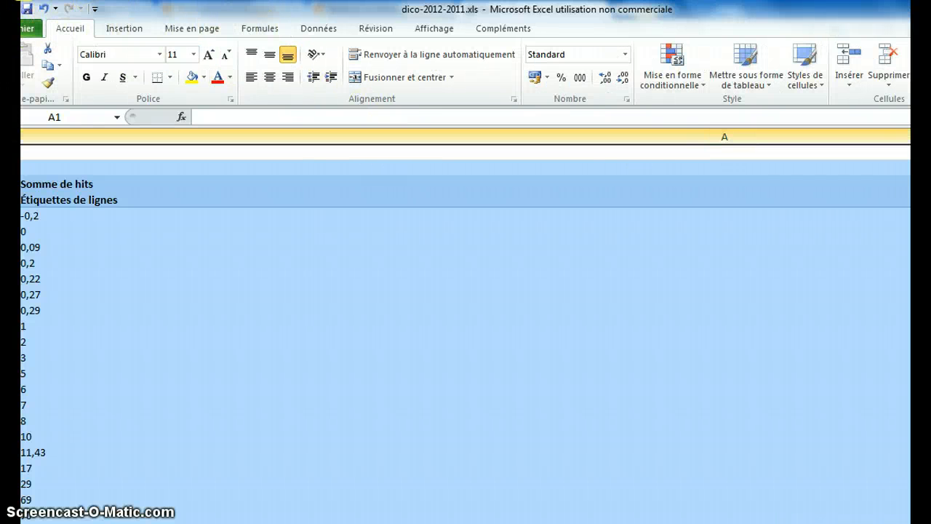
right_click(337, 132)
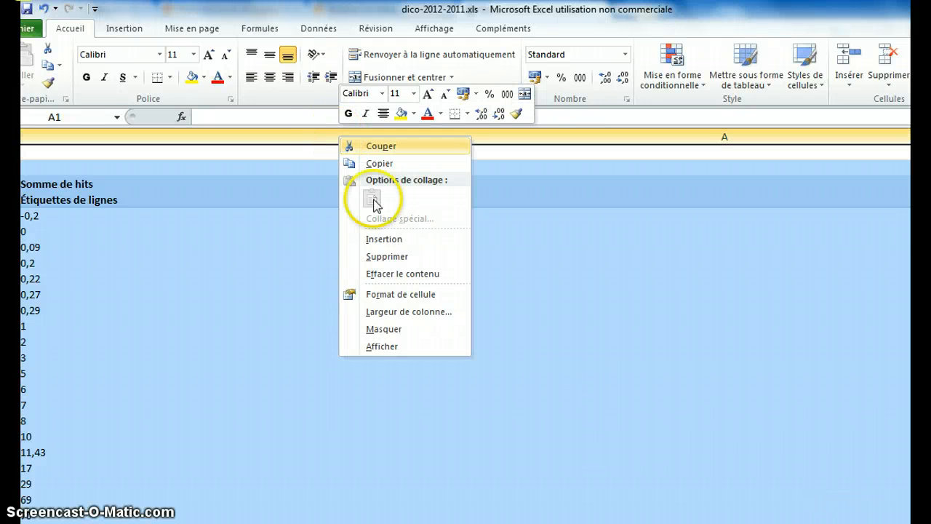
click(426, 295)
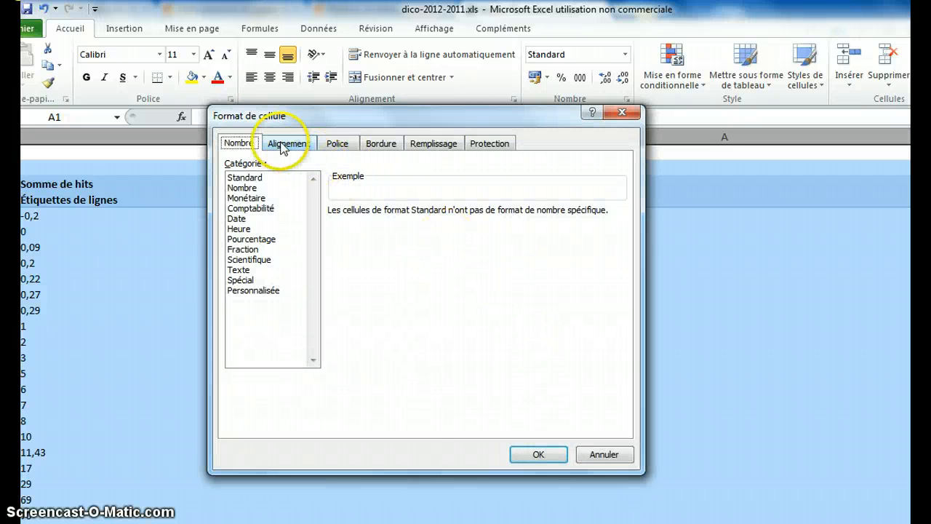
click(615, 457)
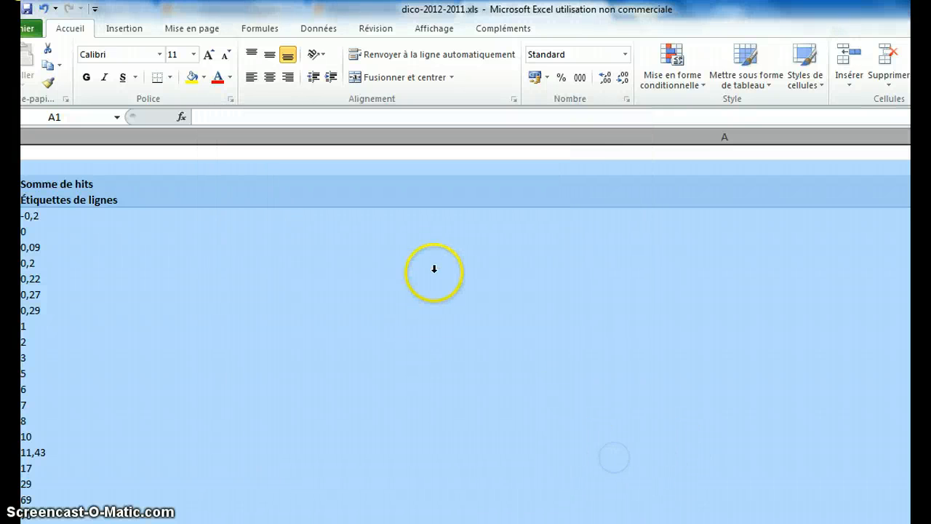
click(203, 129)
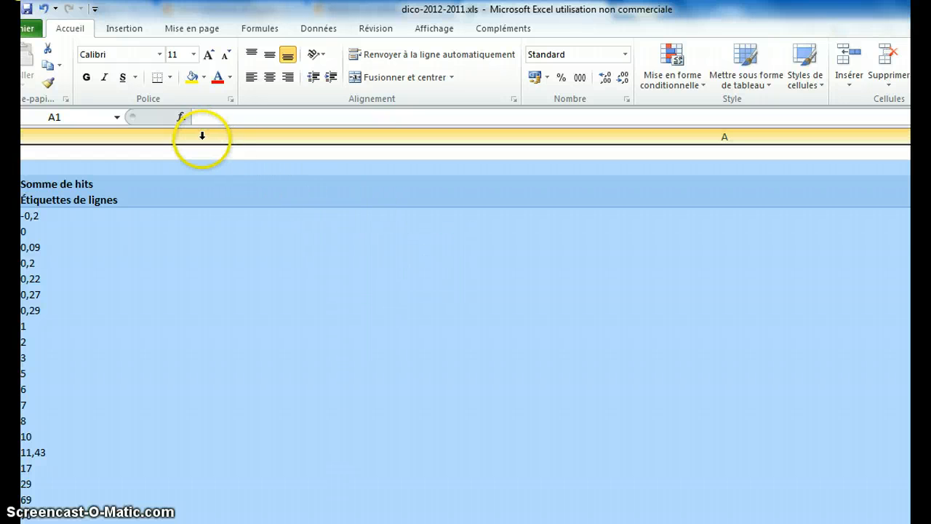
- Narrow the overly wide article column A beside the year columns and widen column C to fit its 2012 heading
scroll(466, 326, right, 1)
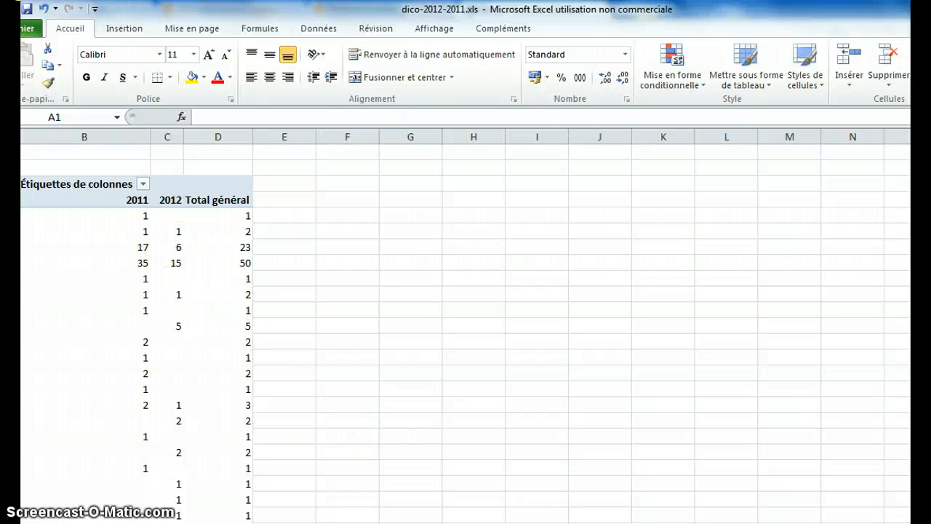
scroll(466, 326, left, 1)
scroll(466, 326, right, 1)
click(366, 311)
scroll(363, 323, down, 3)
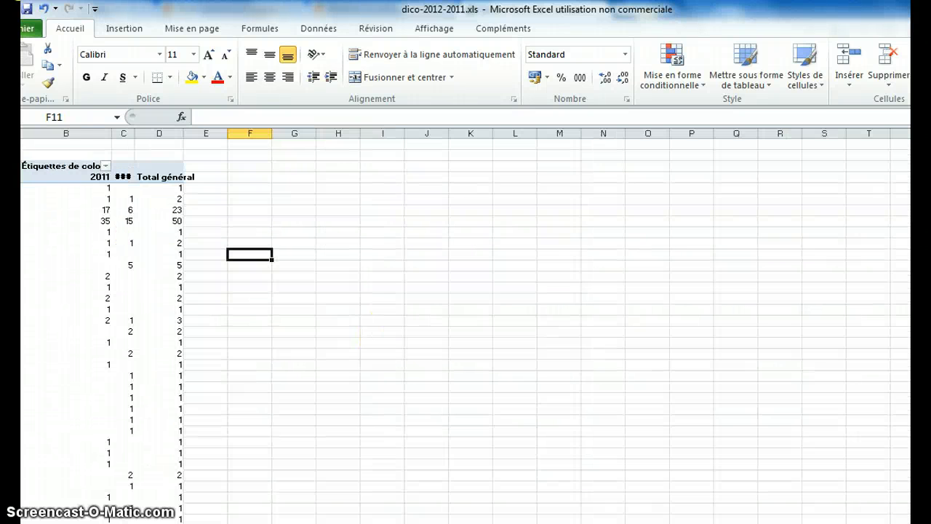
scroll(692, 444, left, 1)
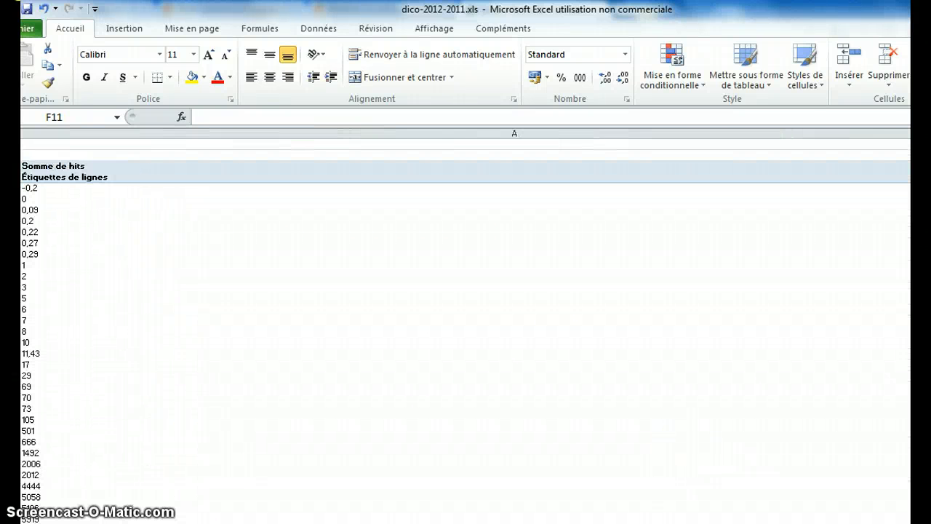
drag(375, 190, 119, 212)
click(423, 231)
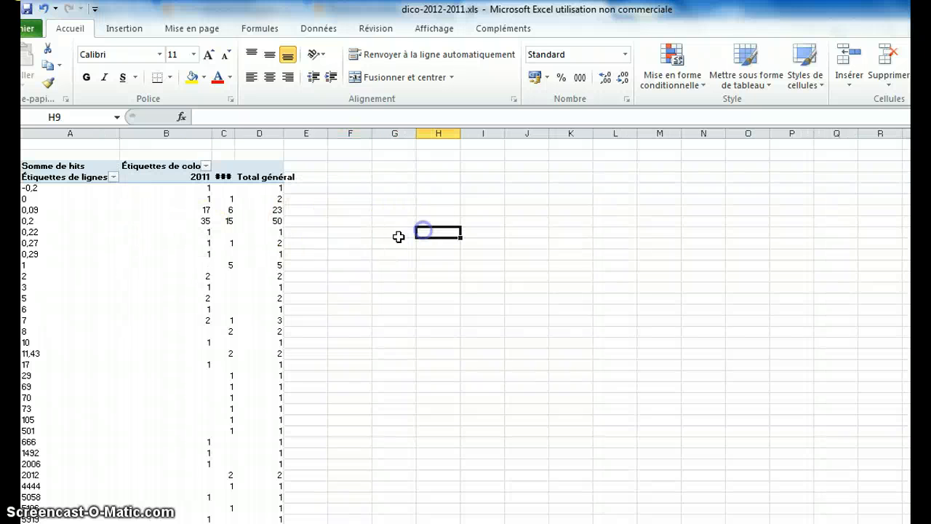
double_click(233, 133)
click(328, 198)
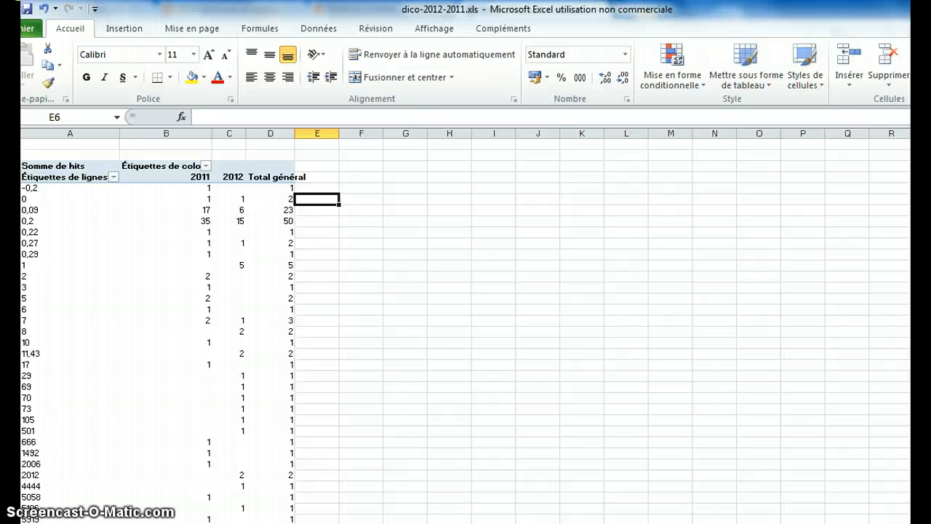
- Examine the pivot table's hits per article for 2011, 2012 and the grand total
click(461, 378)
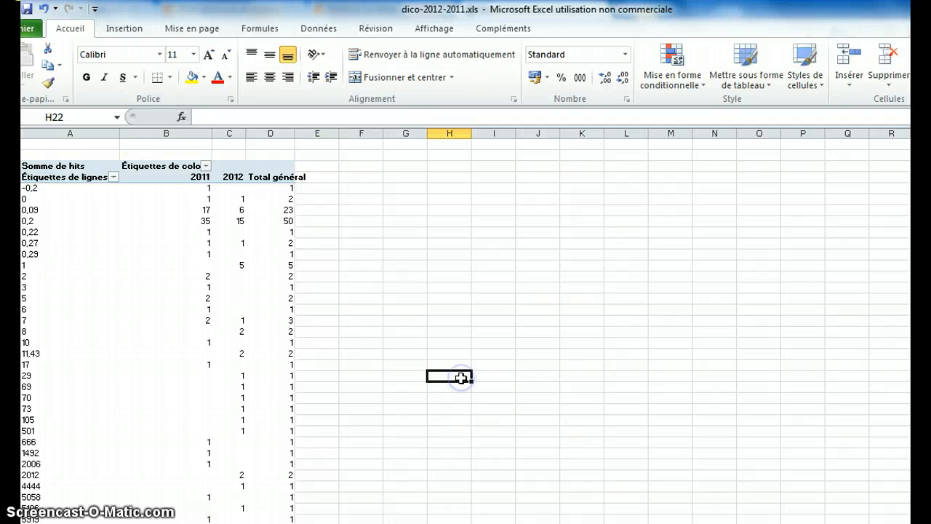
click(314, 298)
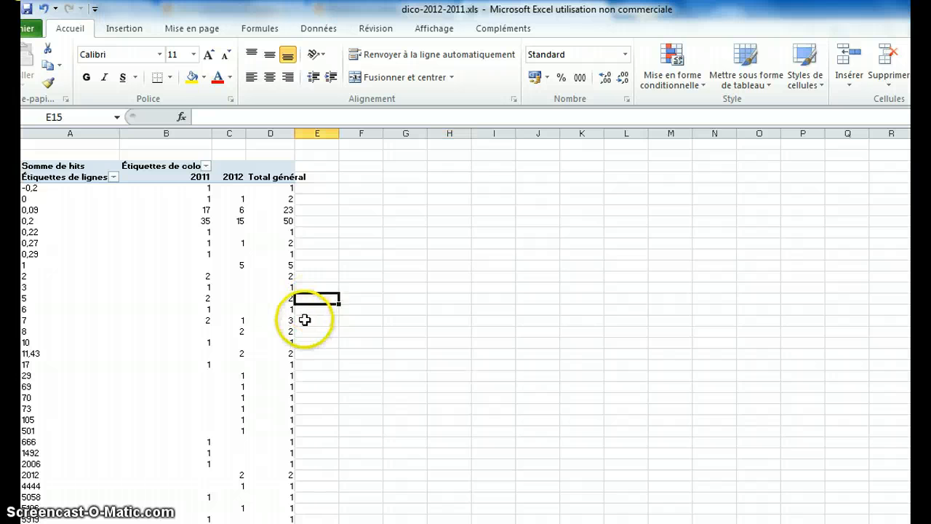
click(166, 229)
click(31, 189)
click(92, 200)
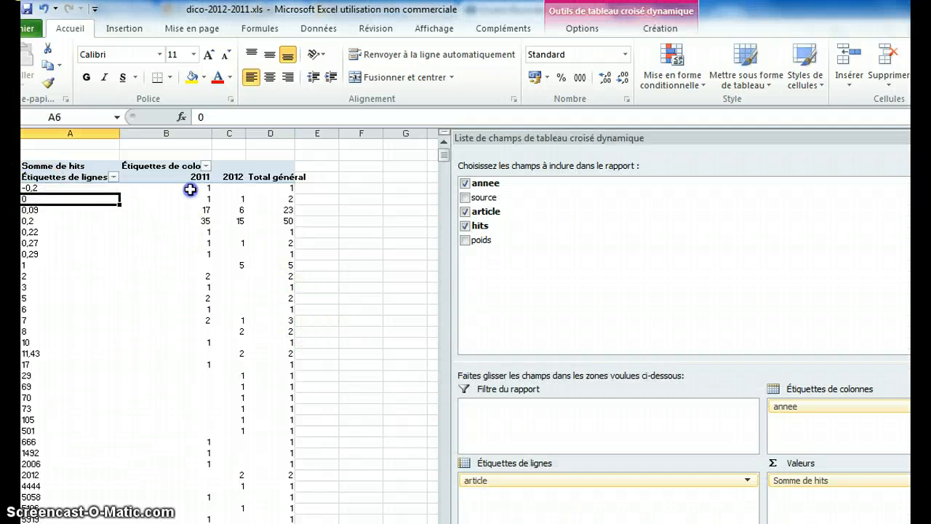
click(191, 189)
click(215, 188)
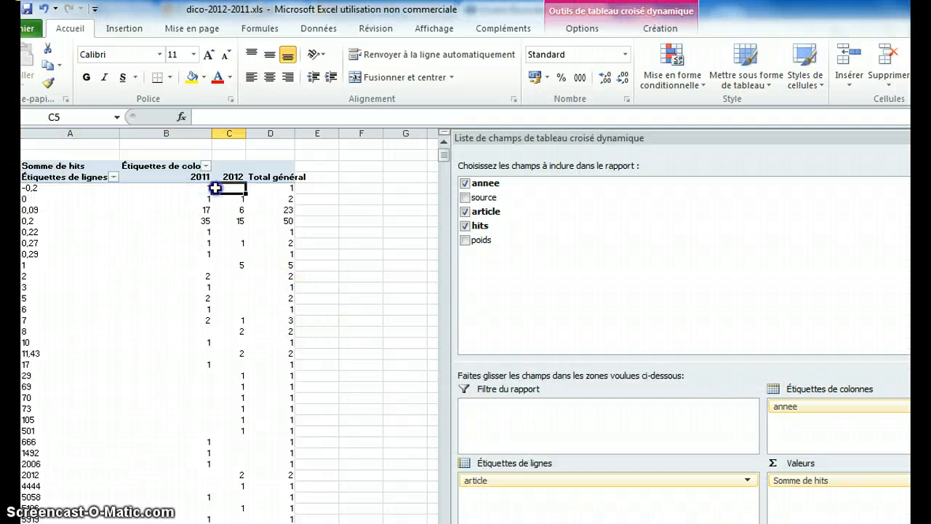
click(164, 189)
click(194, 210)
click(187, 191)
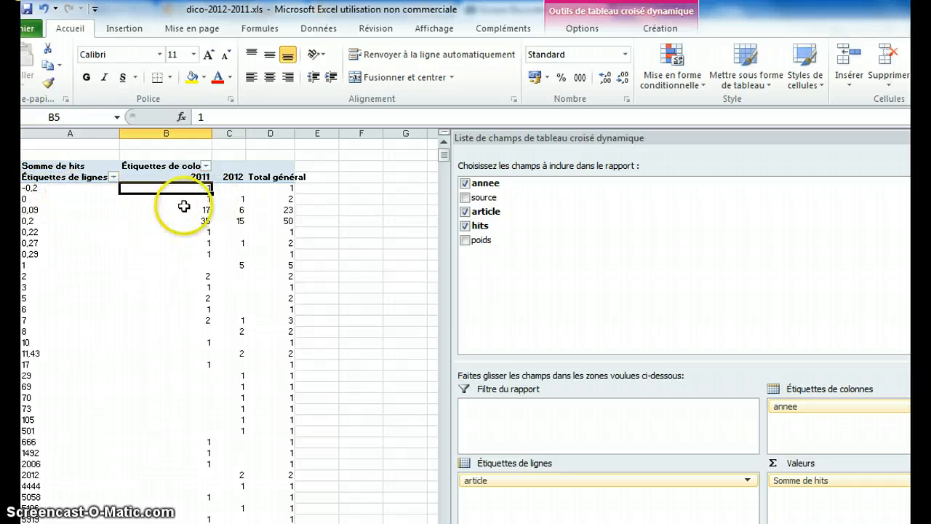
click(184, 208)
click(248, 210)
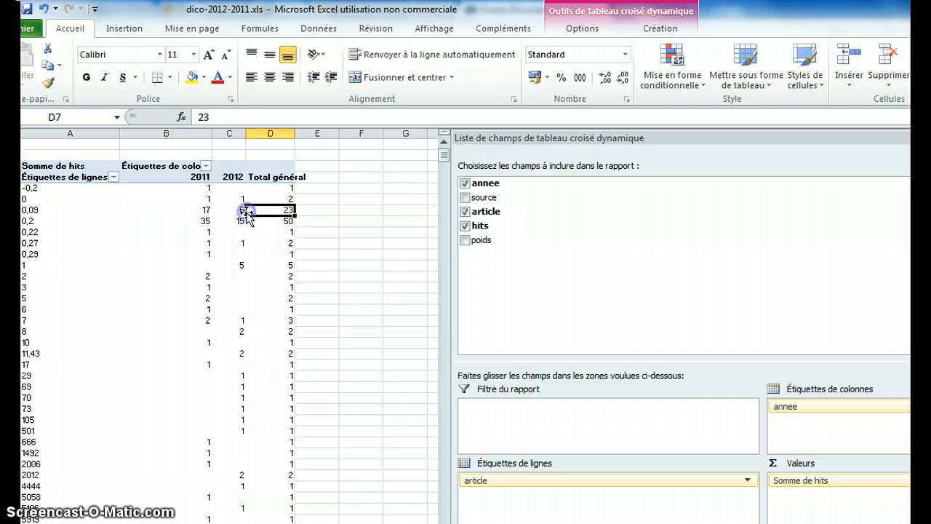
click(274, 230)
click(226, 198)
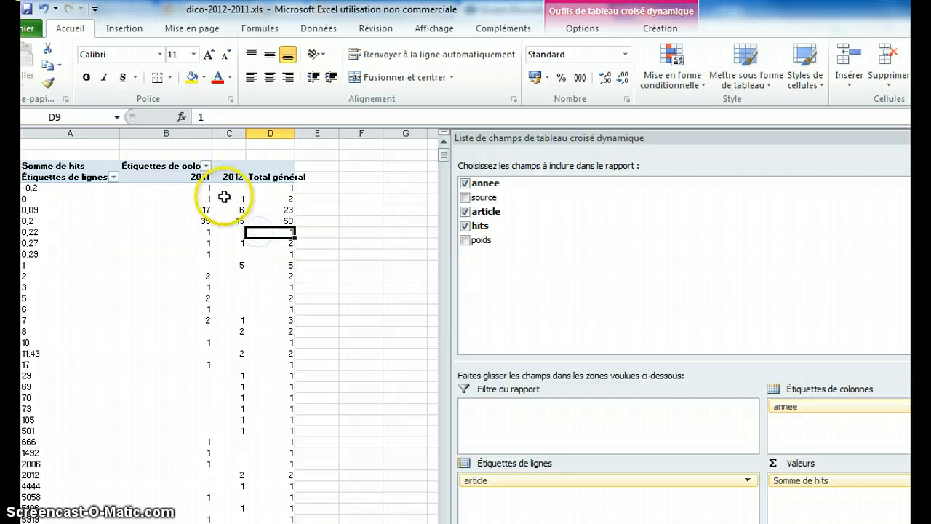
drag(225, 177, 55, 178)
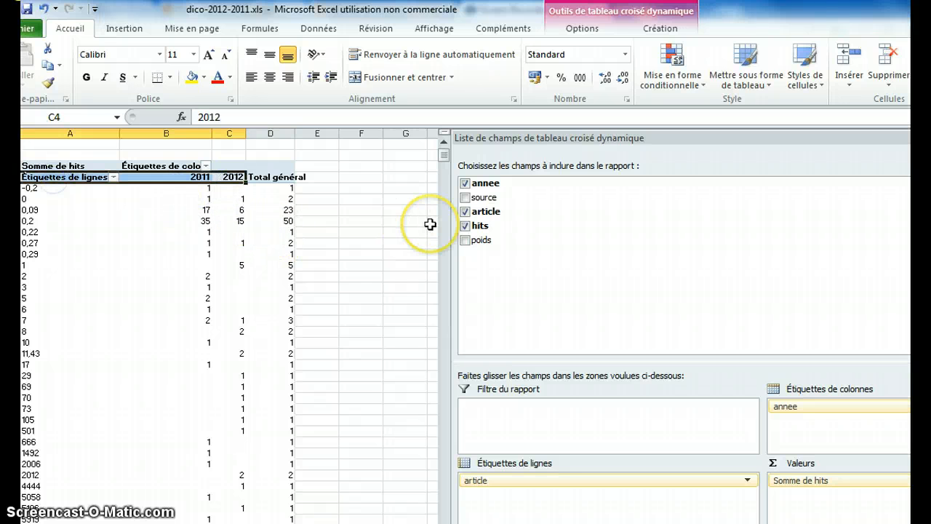
key(shift+Down)
key(shift+Down)
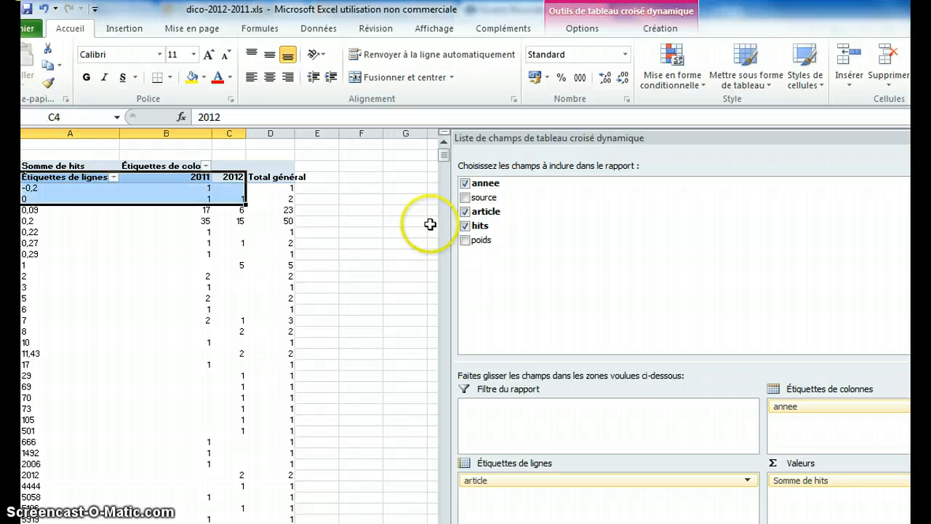
key(shift+Down)
key(shift+Down)
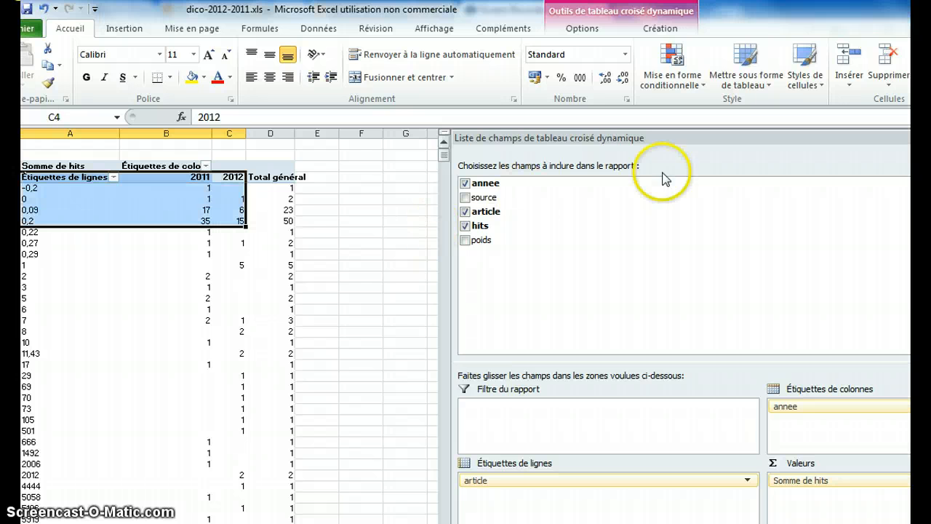
click(436, 233)
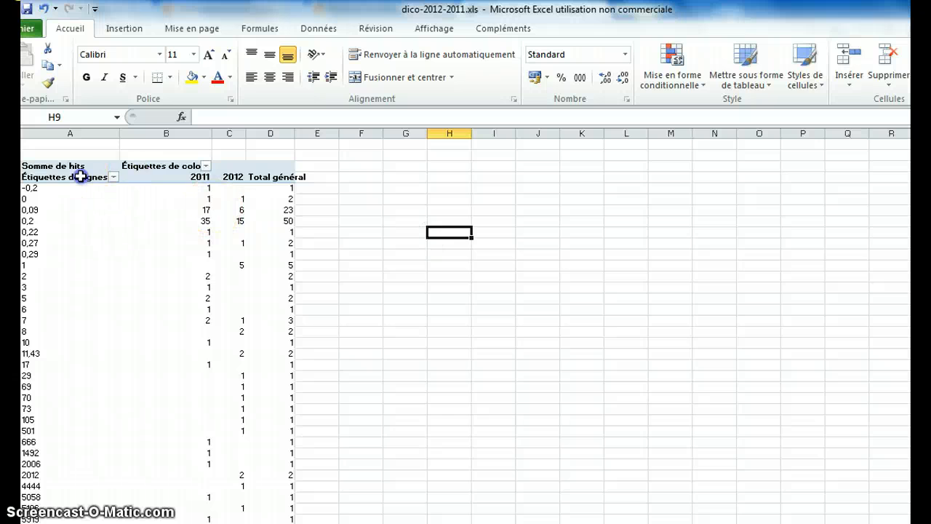
- Copy the pivot table's article, 2011 and 2012 columns from the row 4 headings through the Total général row, excluding column D
drag(80, 177, 233, 176)
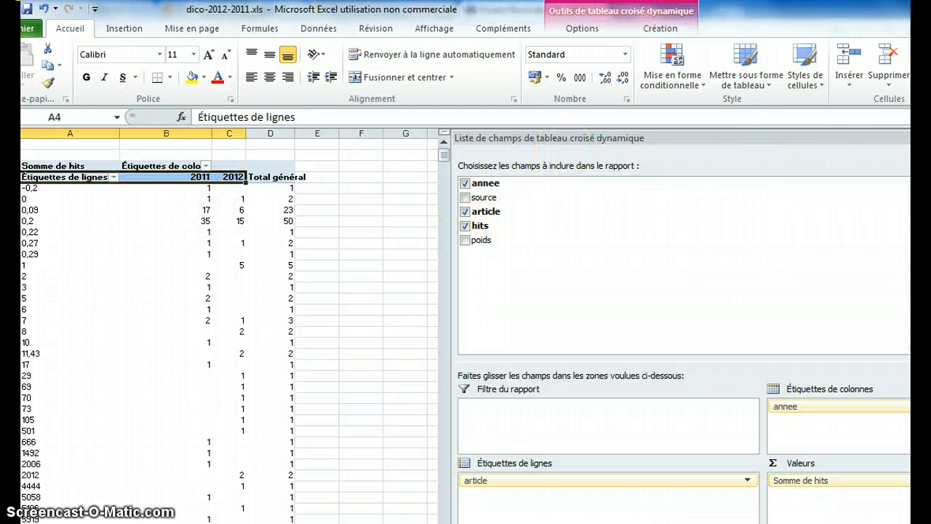
click(910, 137)
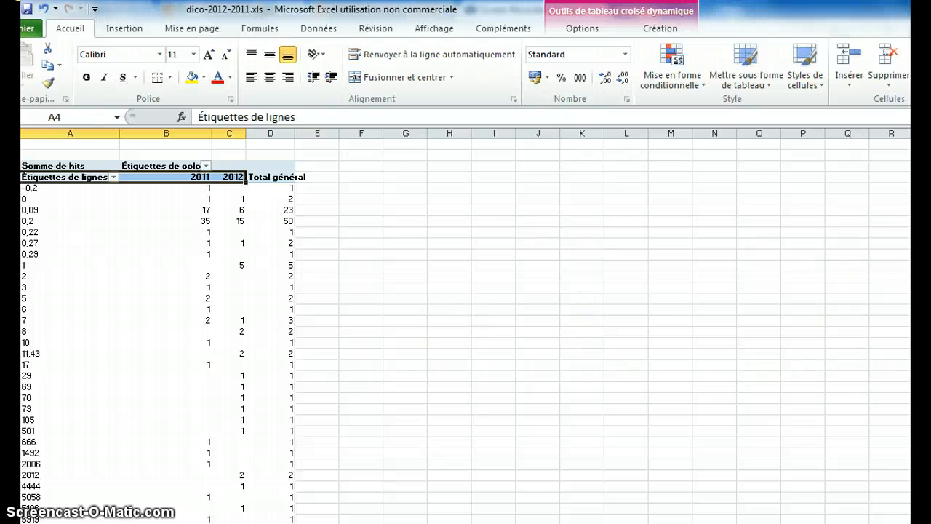
drag(910, 153, 910, 509)
scroll(266, 385, down, 2)
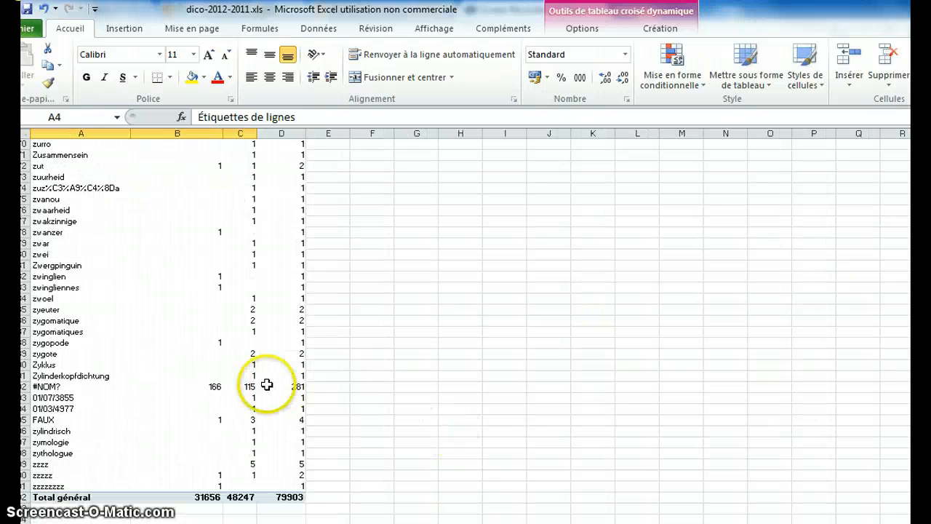
shift+click(240, 468)
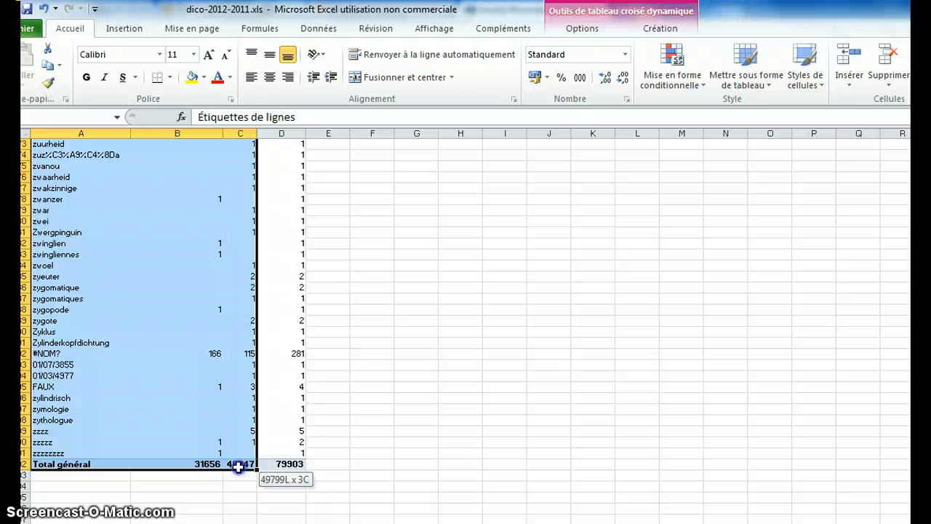
key(ctrl+c)
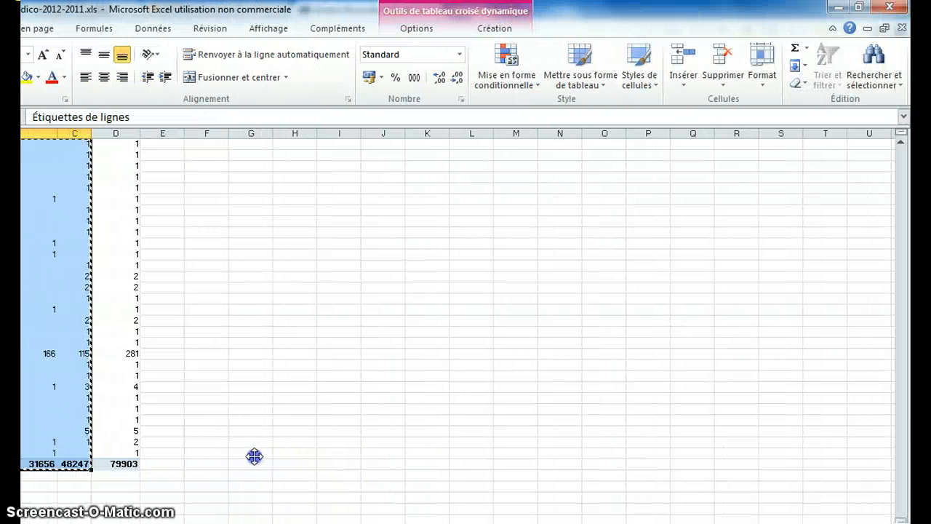
- Insert a new worksheet and paste the copied article, 2011 and 2012 columns starting at cell A1
key(shift+F11)
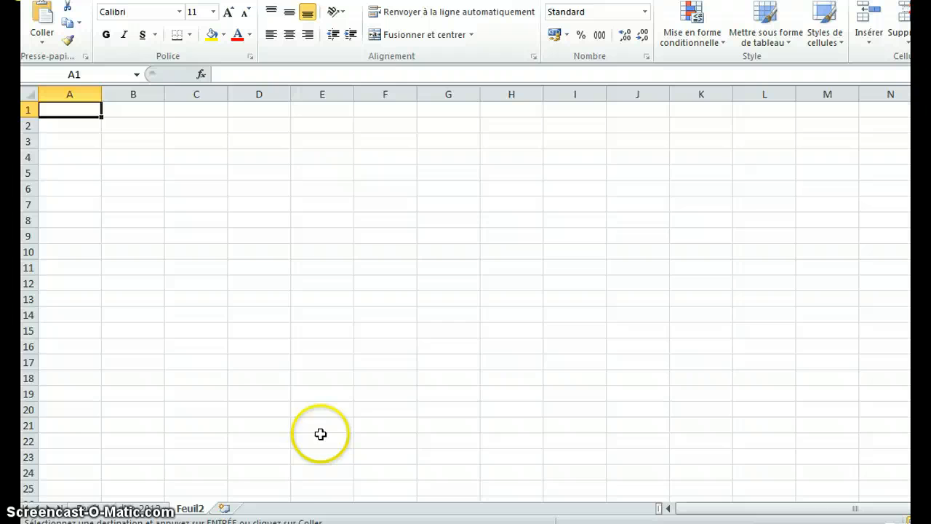
key(ctrl+v)
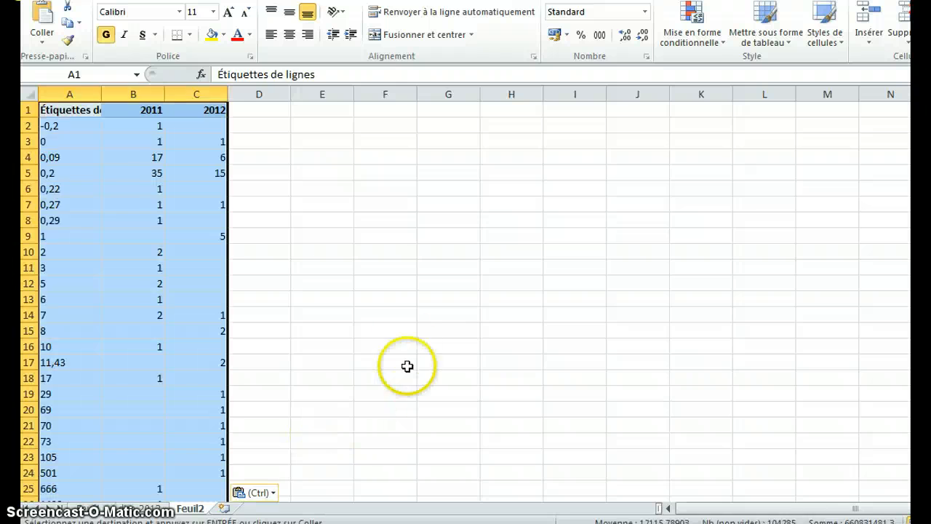
click(405, 342)
click(464, 296)
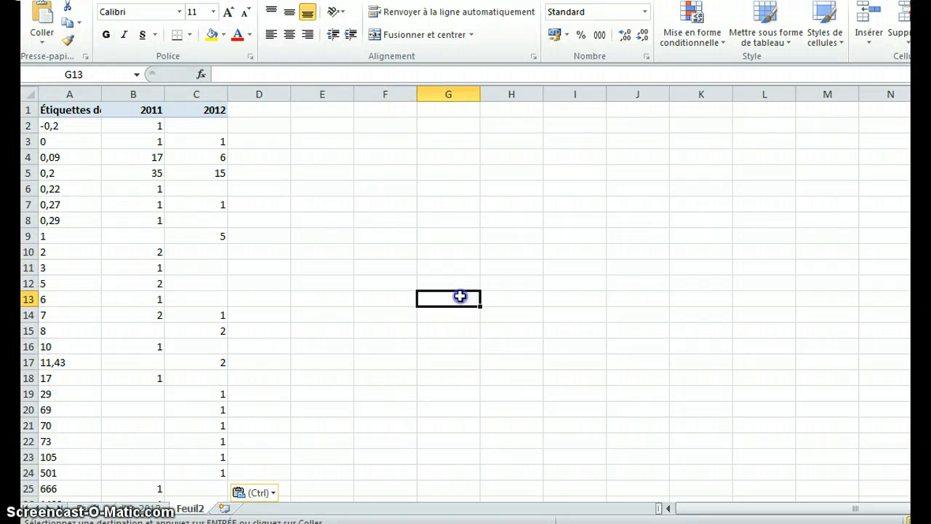
click(300, 188)
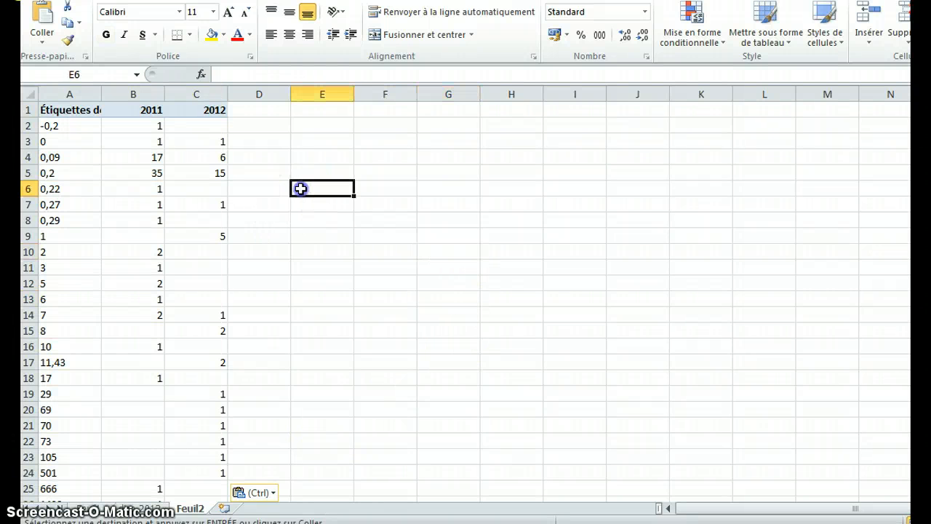
click(208, 160)
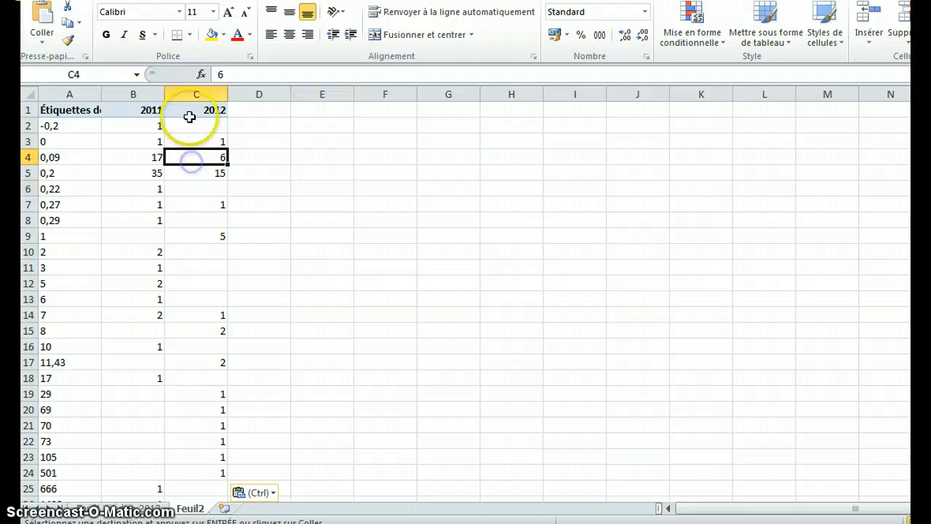
- Try to fit column A's width to its longest article label and undo the width change
double_click(102, 95)
key(ctrl+z)
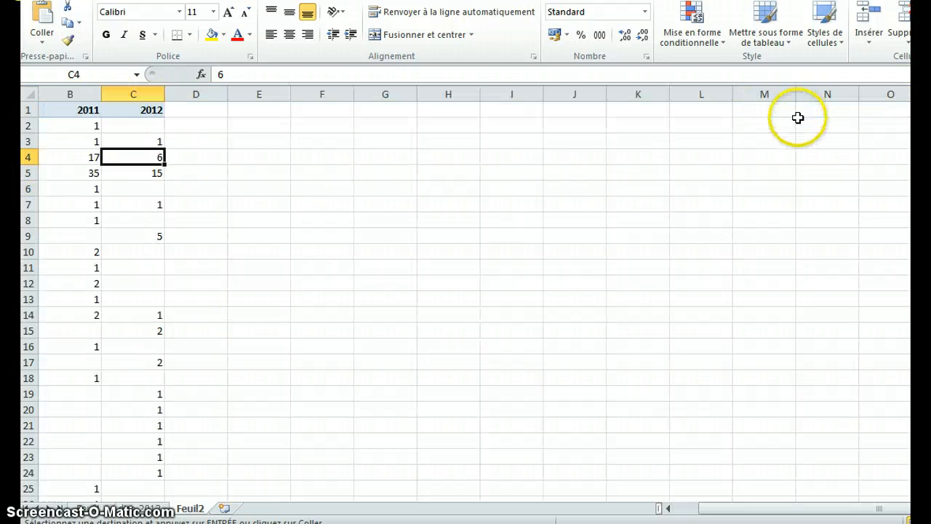
click(588, 280)
drag(734, 507, 655, 499)
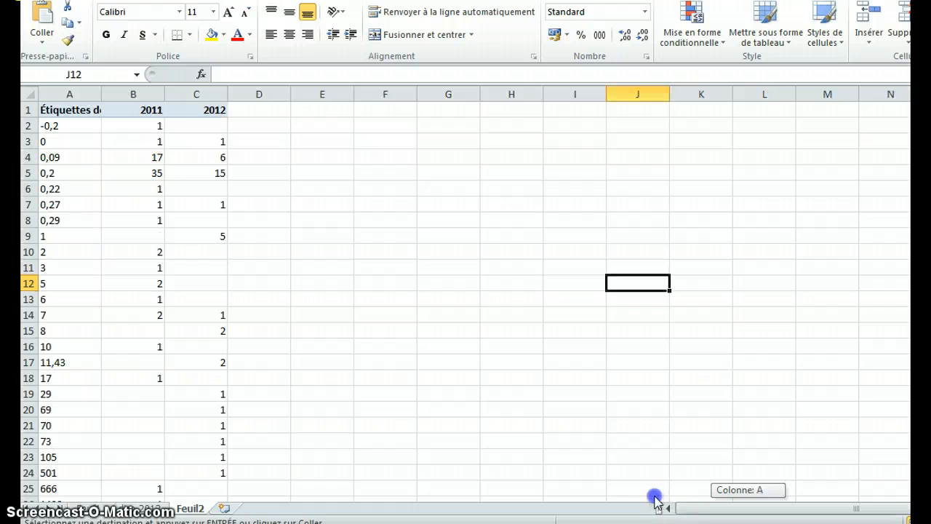
click(376, 279)
- Add filters to the article, 2011 and 2012 headings in A1:C1
drag(206, 109, 76, 96)
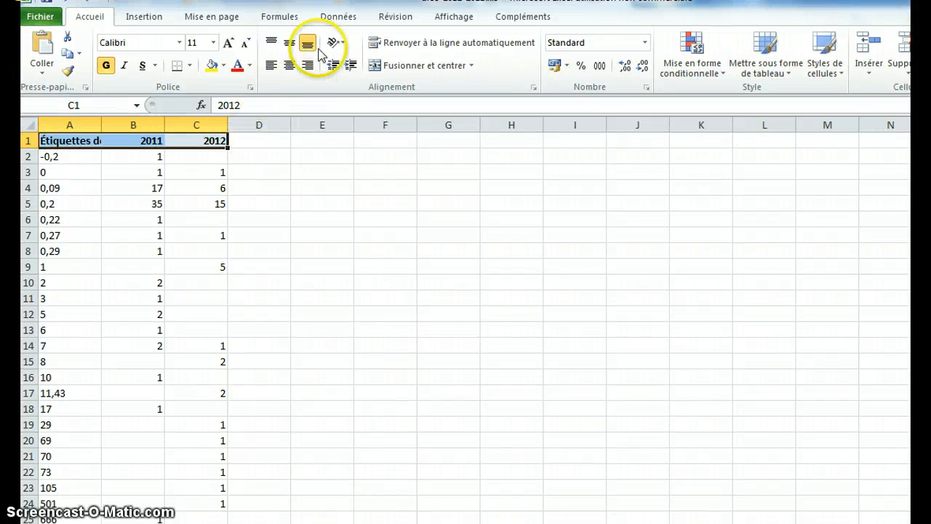
click(334, 19)
click(449, 47)
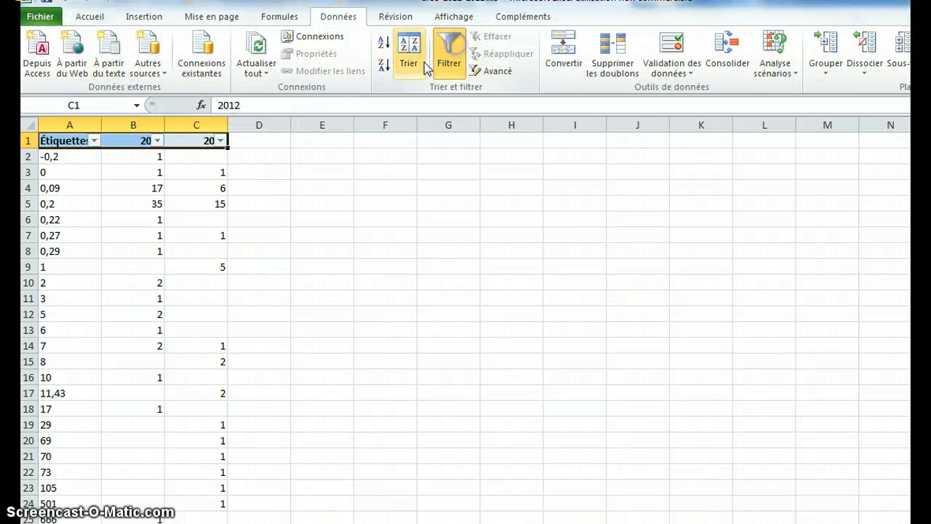
click(304, 185)
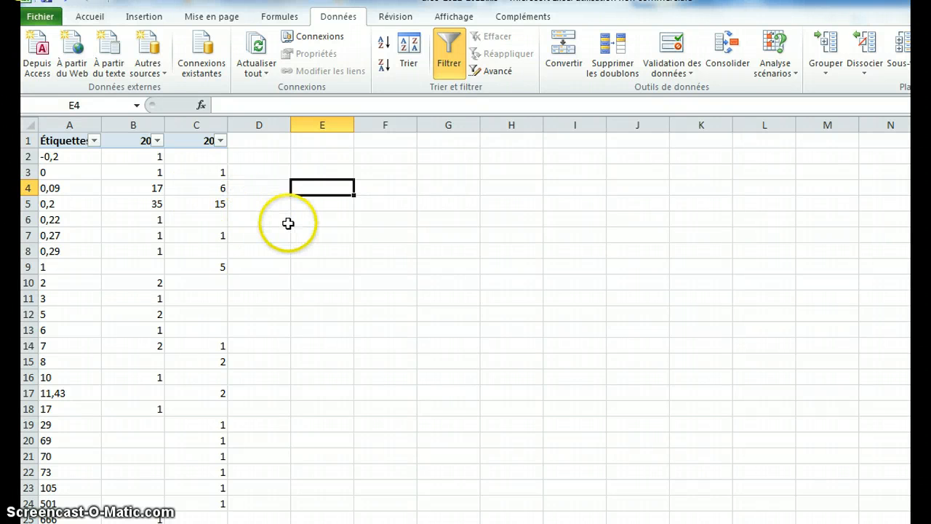
- Filter the 2011 column to exclude blank cells (Vides)
click(157, 141)
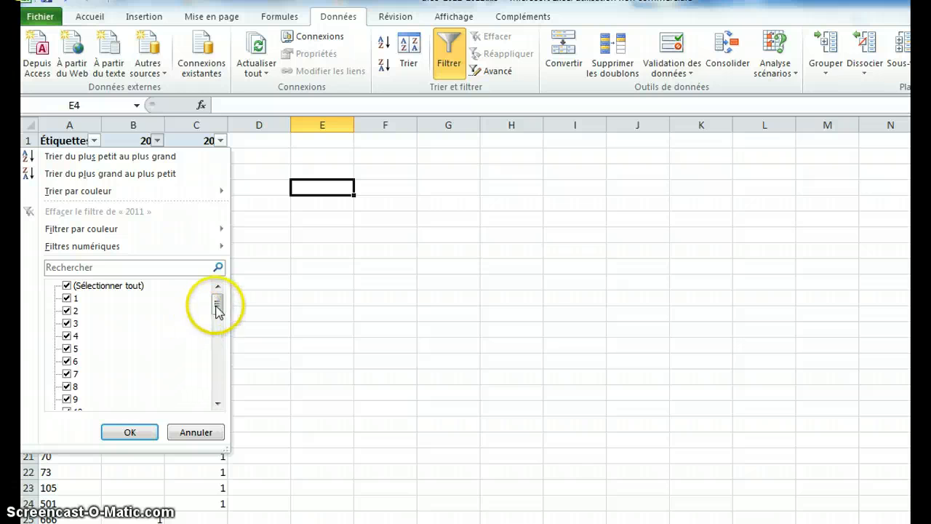
drag(217, 307, 226, 418)
click(67, 400)
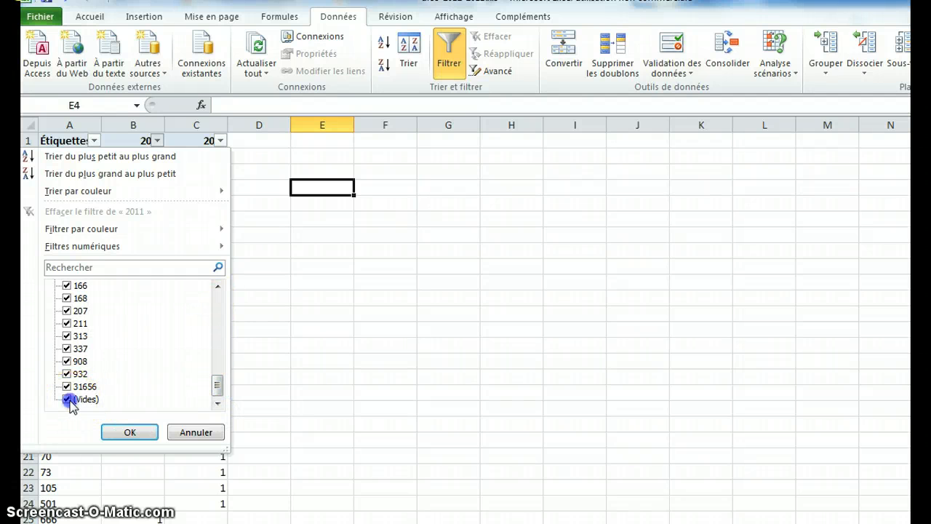
click(125, 430)
click(240, 329)
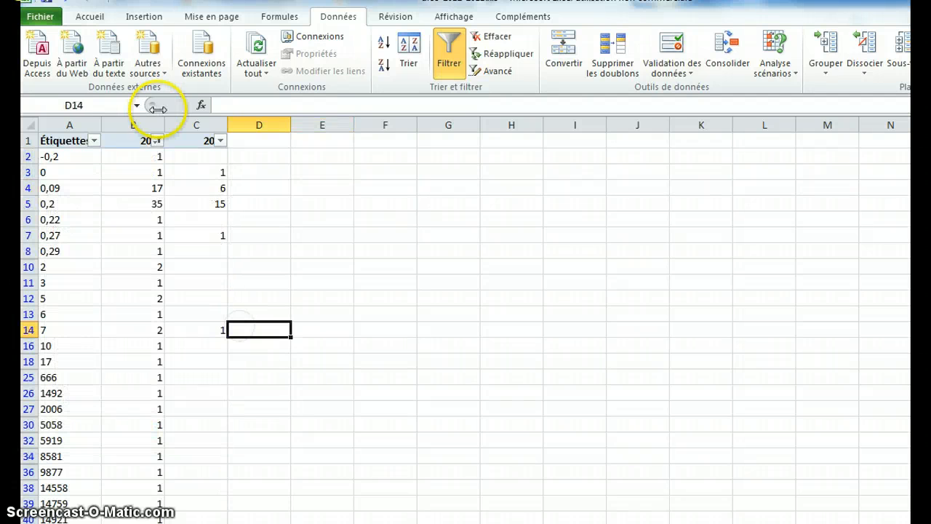
- Filter the 2012 column to exclude blank cells (Vides)
click(220, 142)
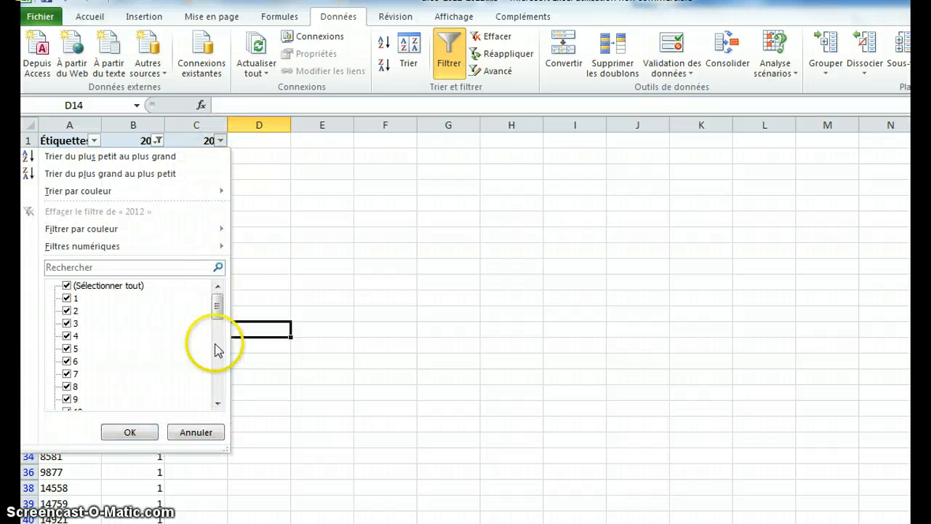
drag(218, 310, 217, 395)
click(67, 399)
click(120, 432)
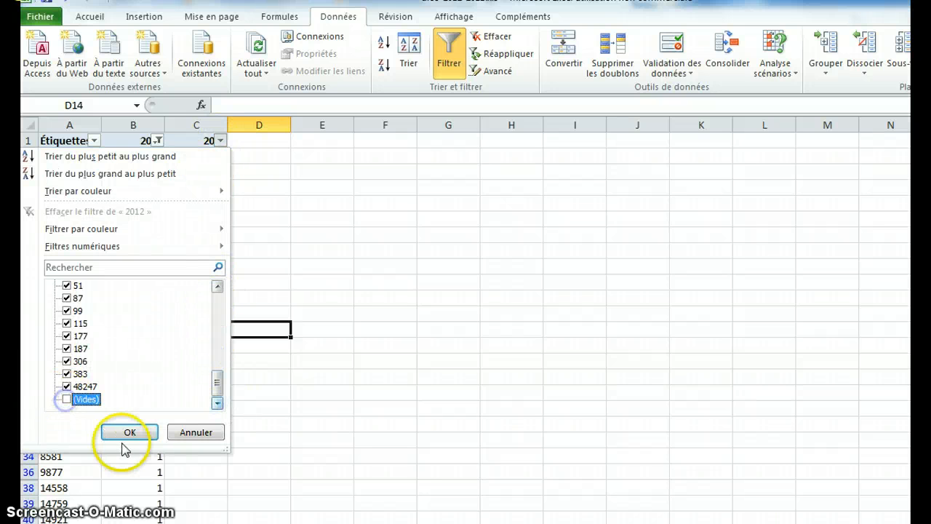
click(318, 312)
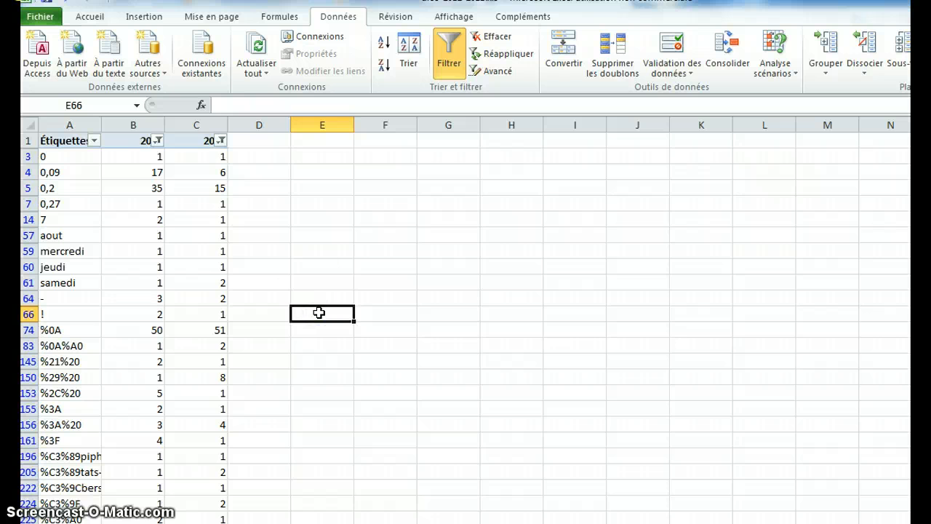
- Examine the filtered list of articles that have hits in both 2011 and 2012
click(88, 266)
click(169, 183)
click(144, 140)
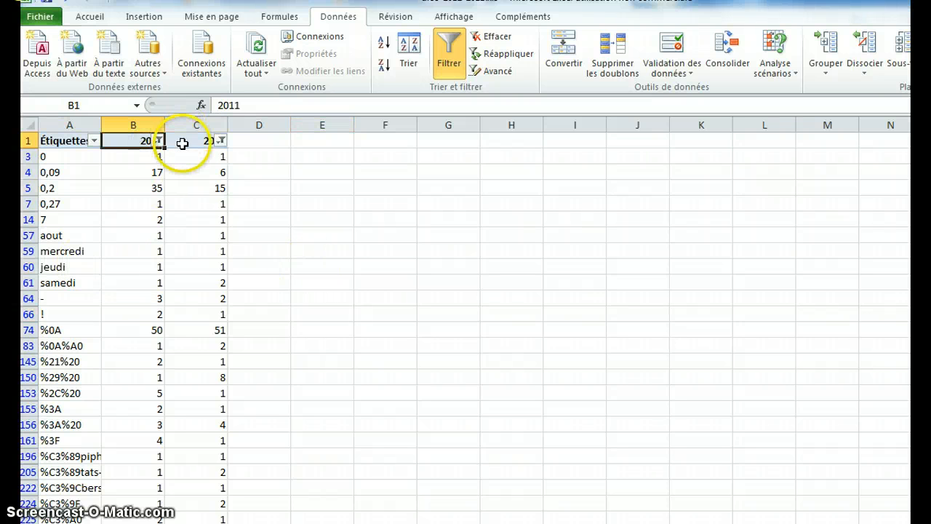
click(193, 175)
scroll(360, 234, down, 3)
scroll(360, 233, down, 2)
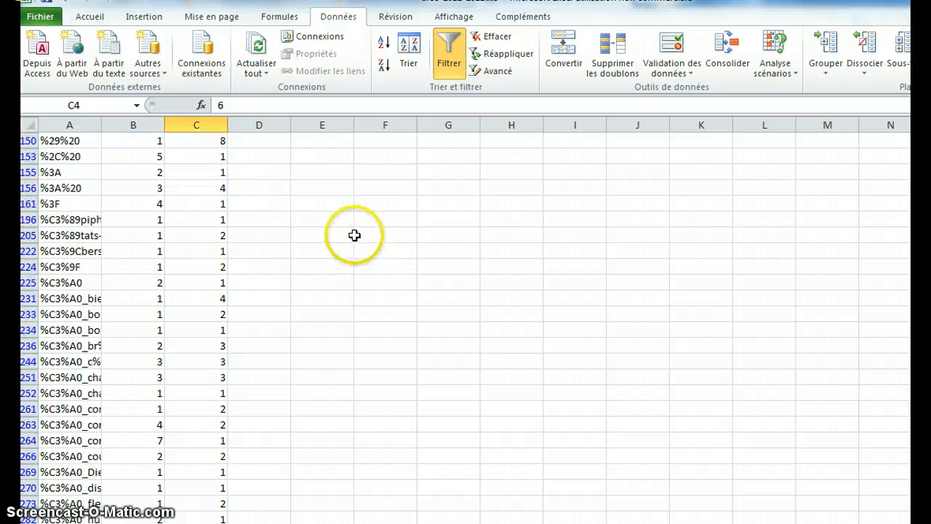
scroll(360, 234, up, 5)
click(87, 332)
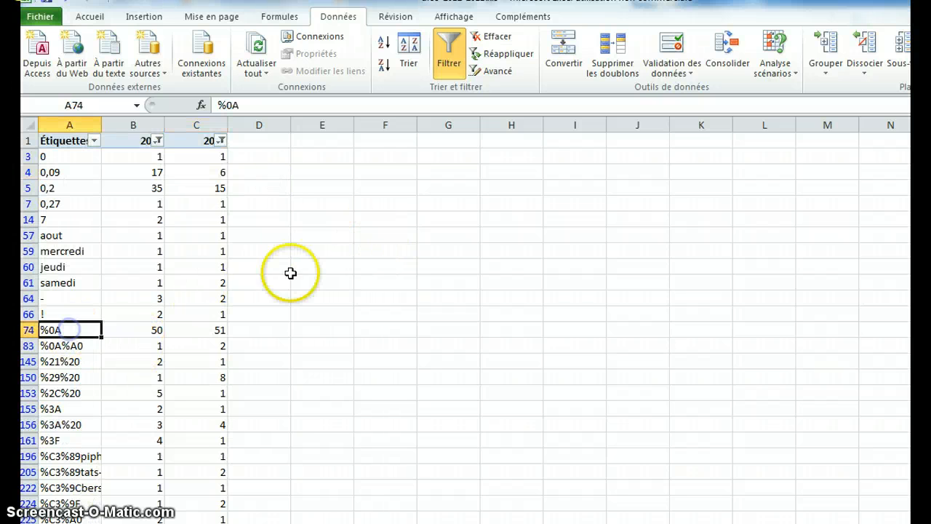
click(300, 247)
click(285, 242)
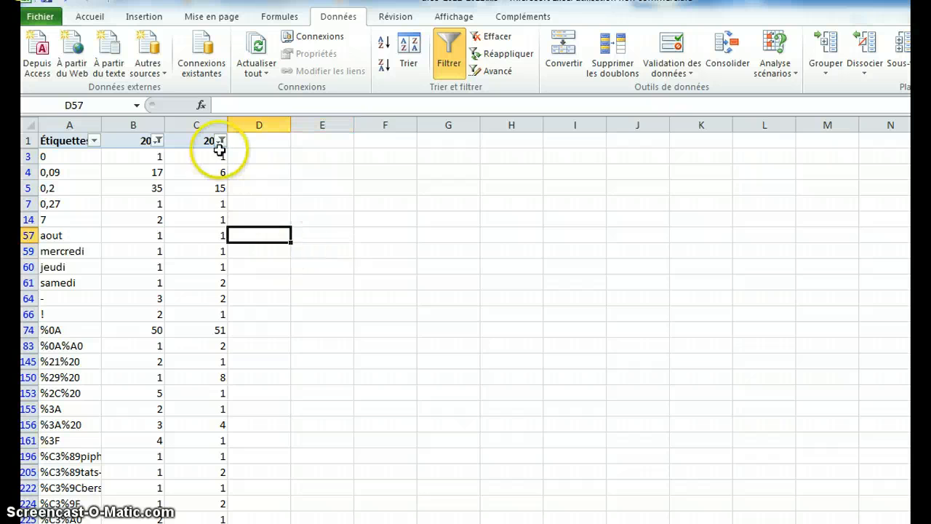
- Enter the heading "progression" in cell D1, beside the 2012 column
click(256, 141)
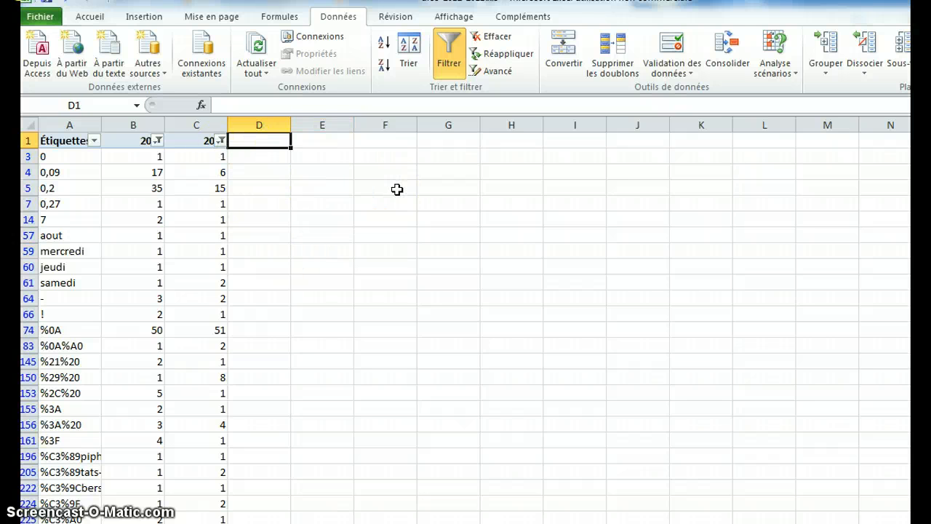
text(progression)
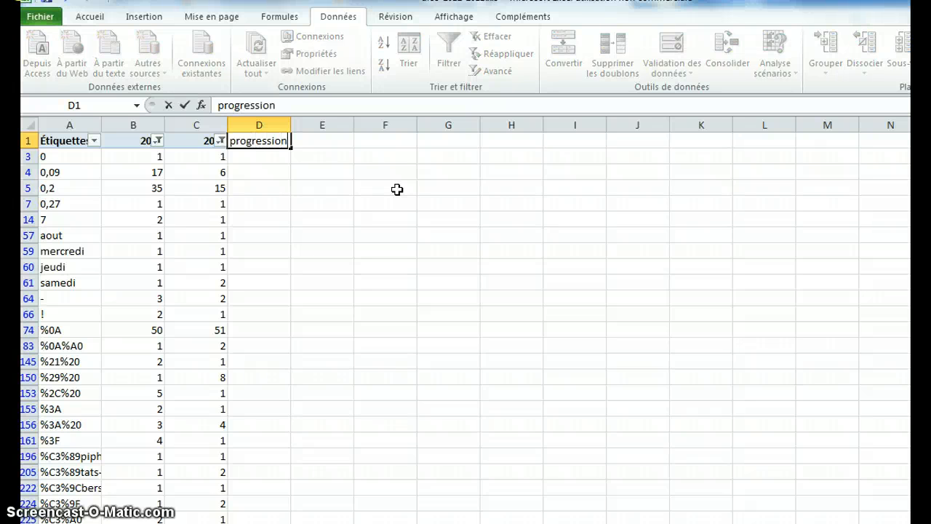
key(Return)
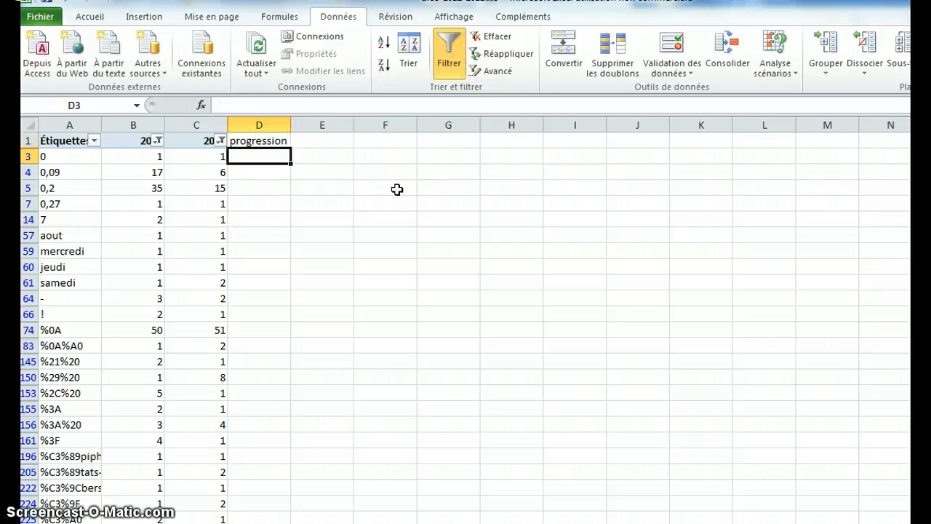
- Enter the formula =C3/B3-1 in cell D3 to calculate the first article's change from 2011 to 2012
text(=)
click(198, 156)
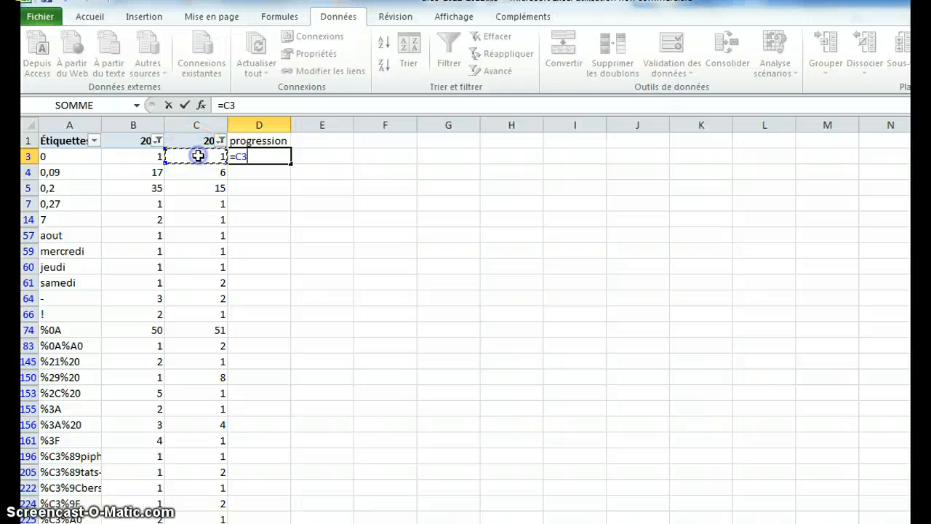
click(136, 159)
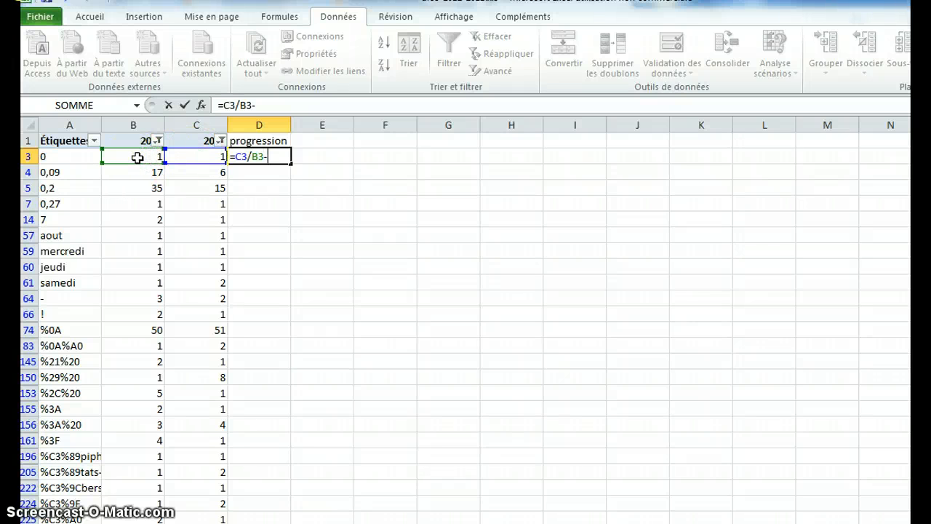
key(Return)
key(Up)
key(Left)
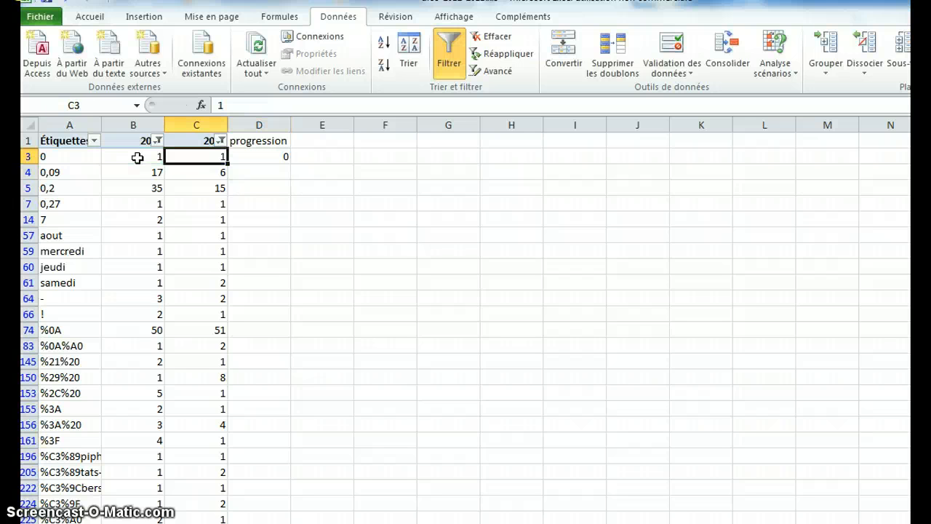
key(Left)
key(Left)
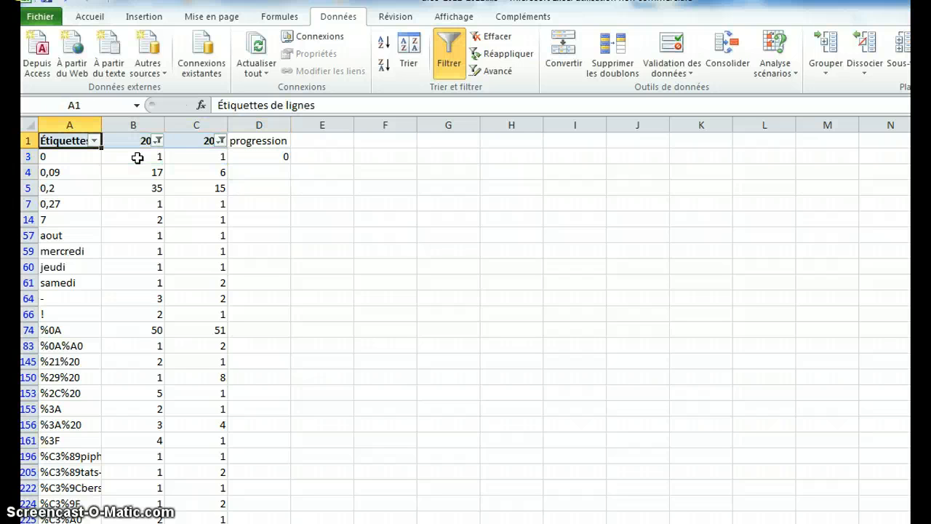
key(Right)
key(Right)
key(Right)
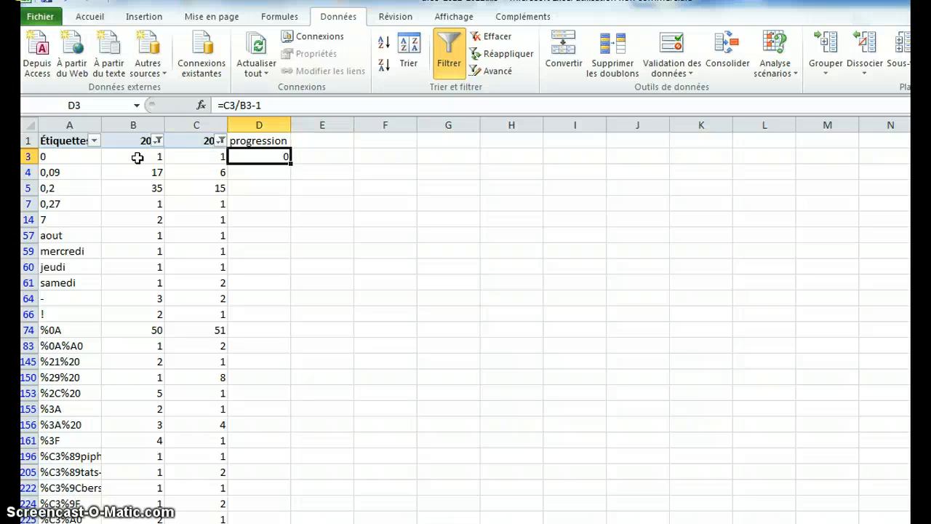
- Format cell D3 as a percentage with one decimal place
click(89, 17)
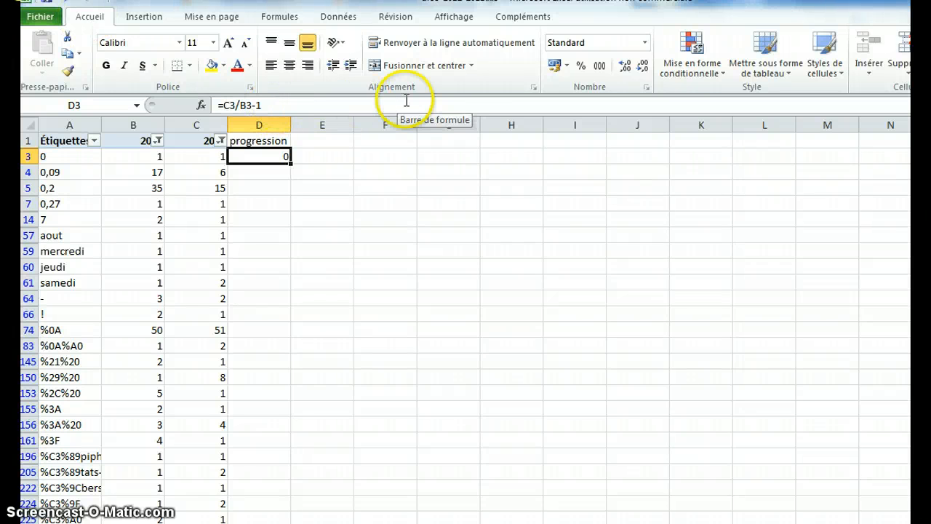
click(582, 66)
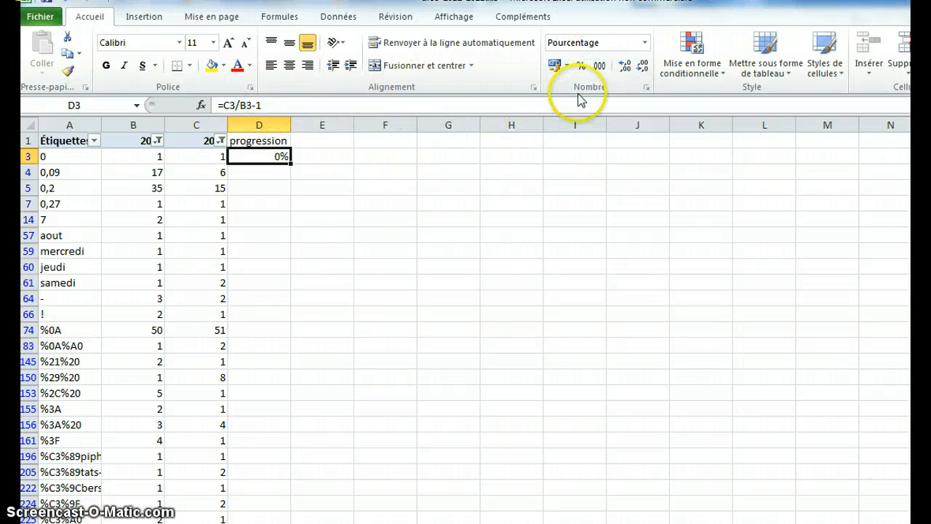
click(624, 66)
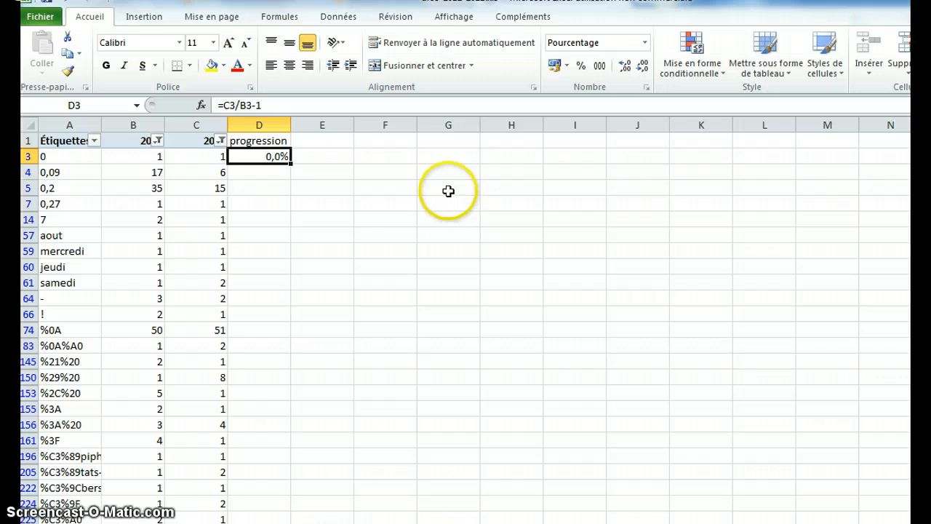
- Copy the D3 progression formula to all visible rows of column D through the Total général row
key(ctrl+c)
click(220, 155)
key(ctrl+shift+Down)
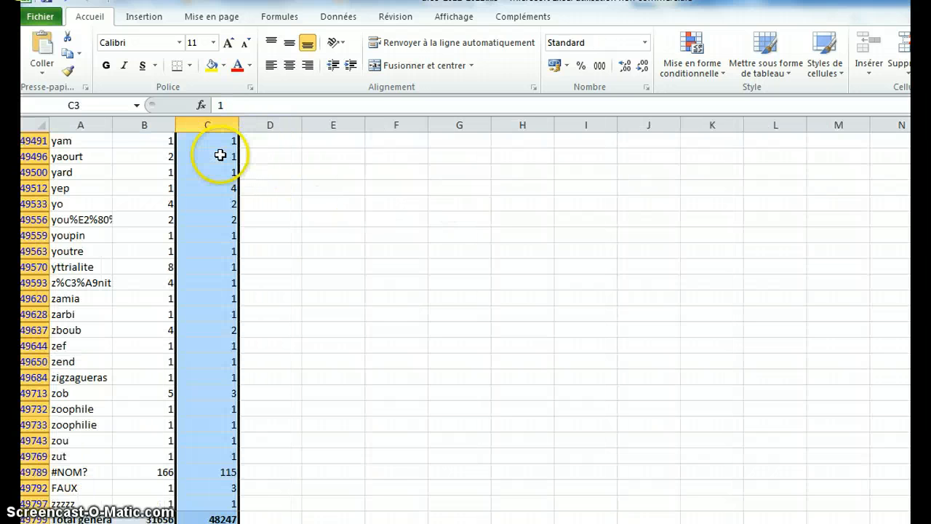
click(270, 503)
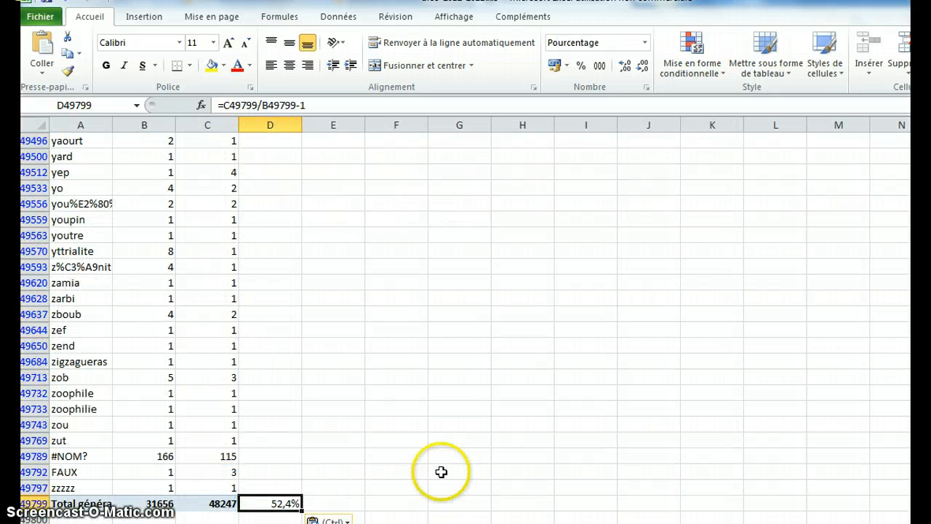
key(ctrl+shift+Up)
key(ctrl+v)
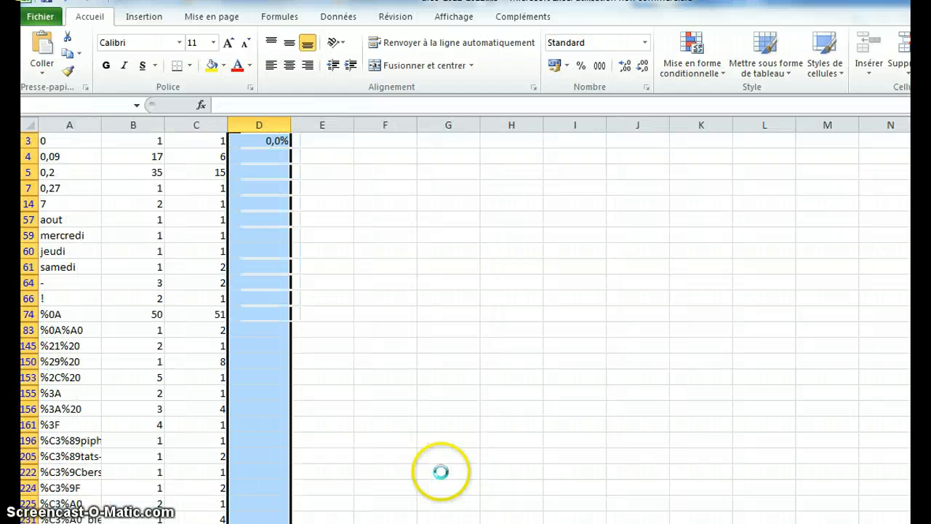
click(380, 328)
scroll(534, 309, up, 9)
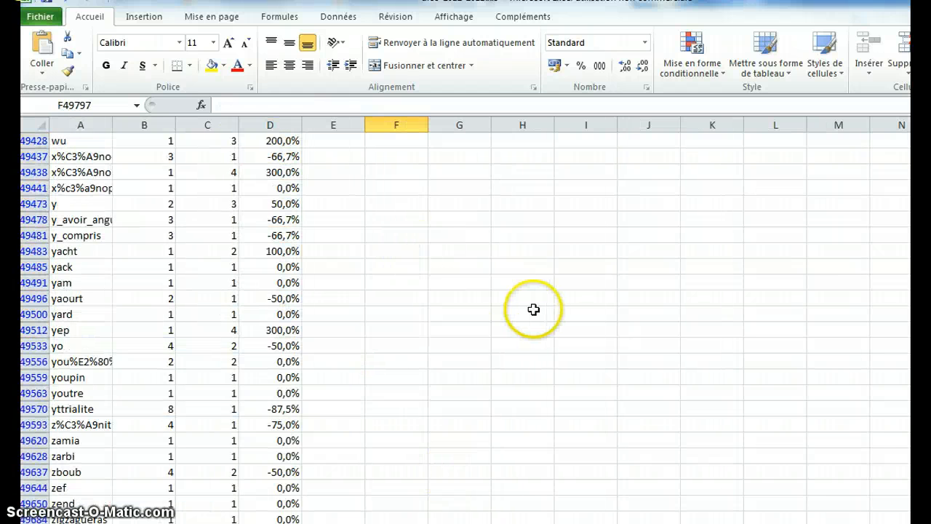
scroll(499, 335, down, 9)
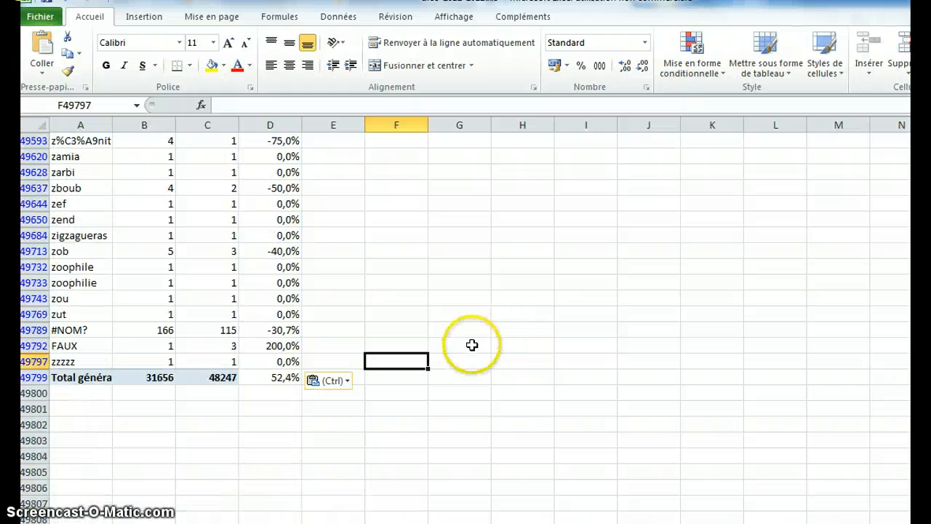
- Try to replace the progression formulas in column D with their values using Paste Special
drag(280, 376, 53, 144)
key(ctrl+shift+Up)
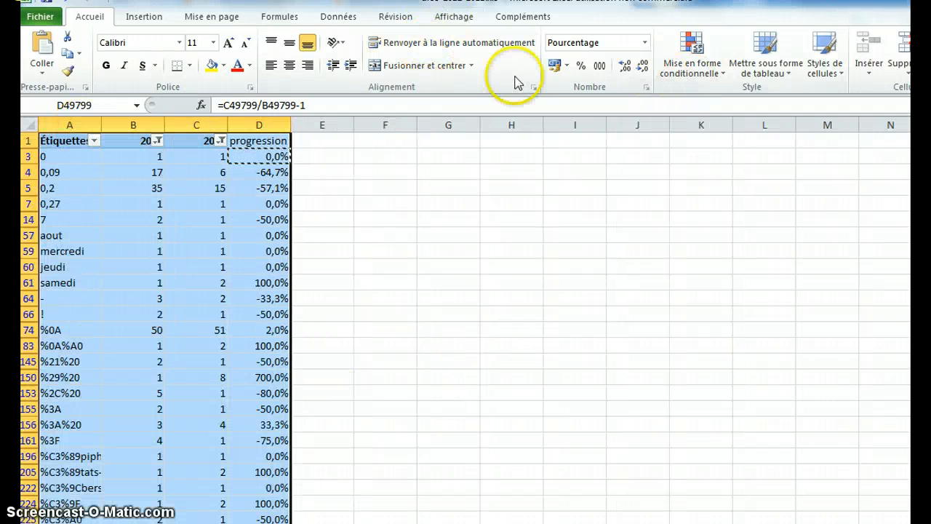
click(264, 187)
key(ctrl+shift+Down)
key(ctrl+v)
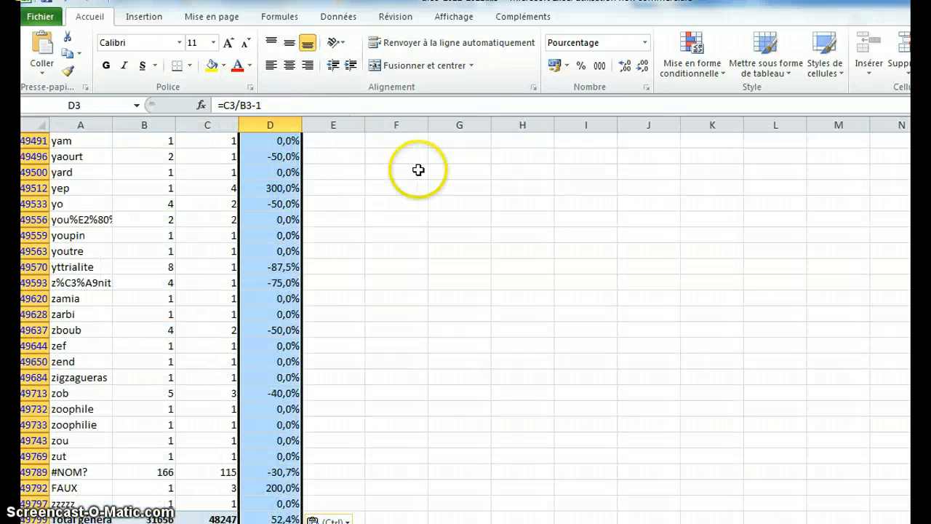
right_click(288, 251)
click(347, 279)
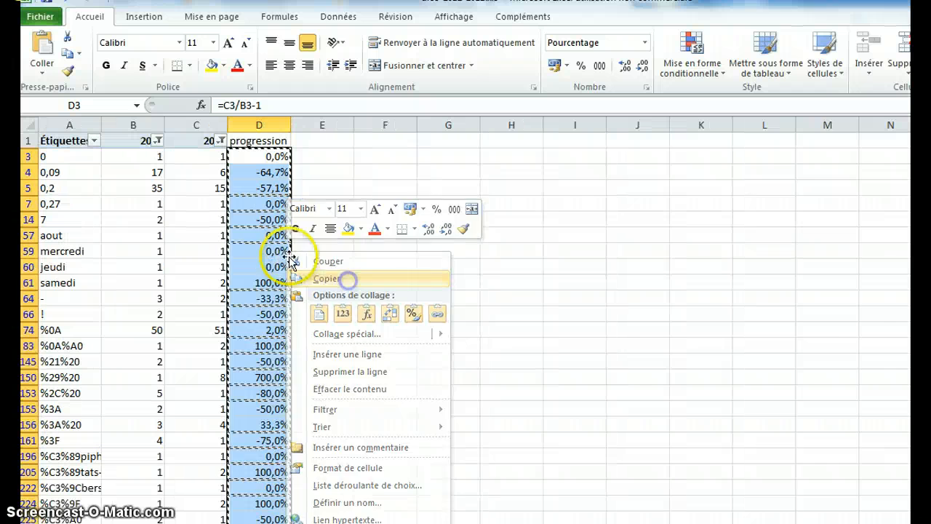
right_click(275, 241)
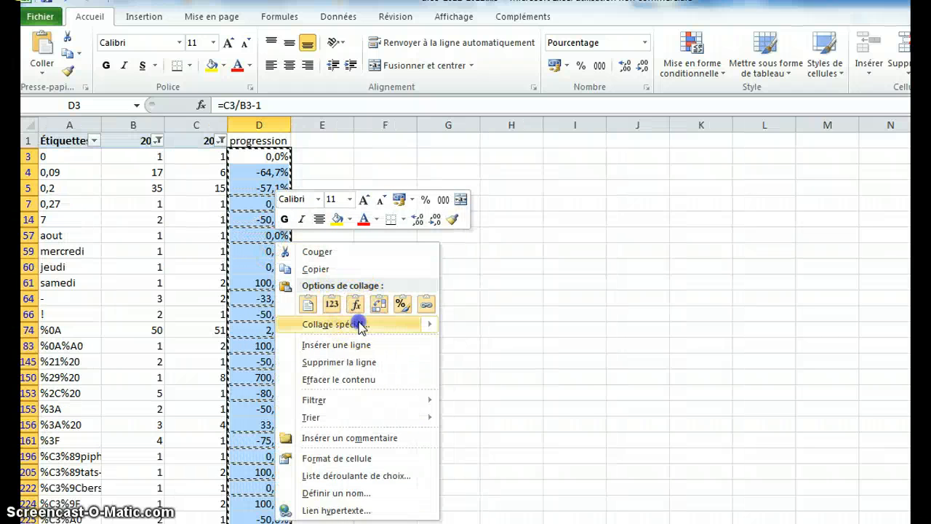
click(361, 326)
click(165, 264)
click(464, 425)
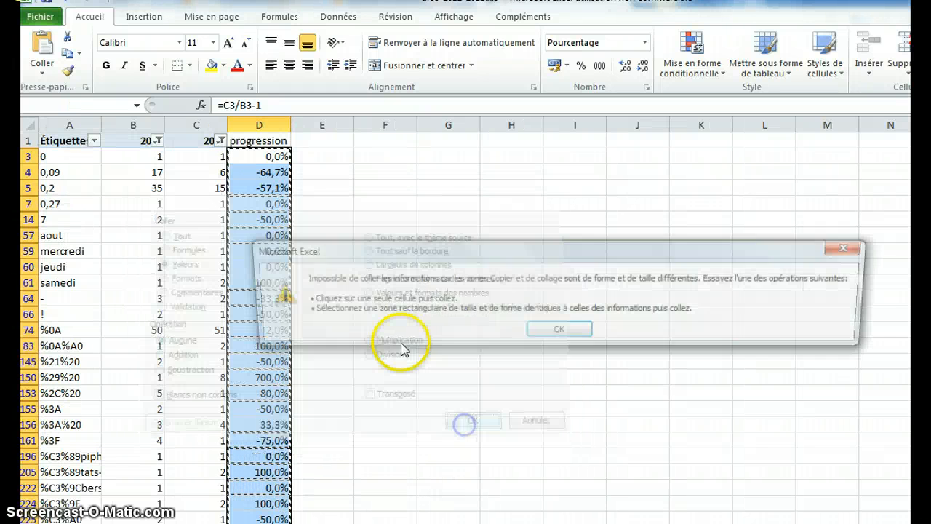
click(561, 331)
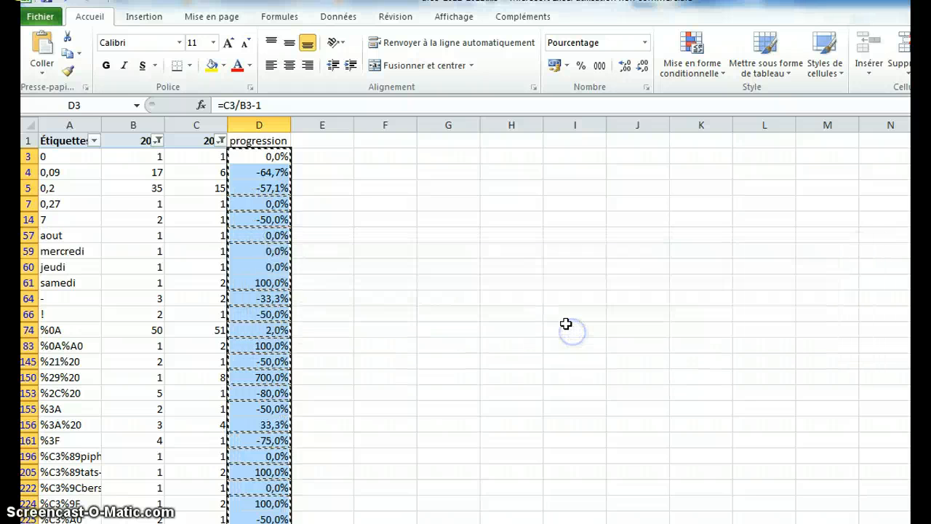
click(556, 311)
click(254, 221)
click(281, 188)
click(257, 155)
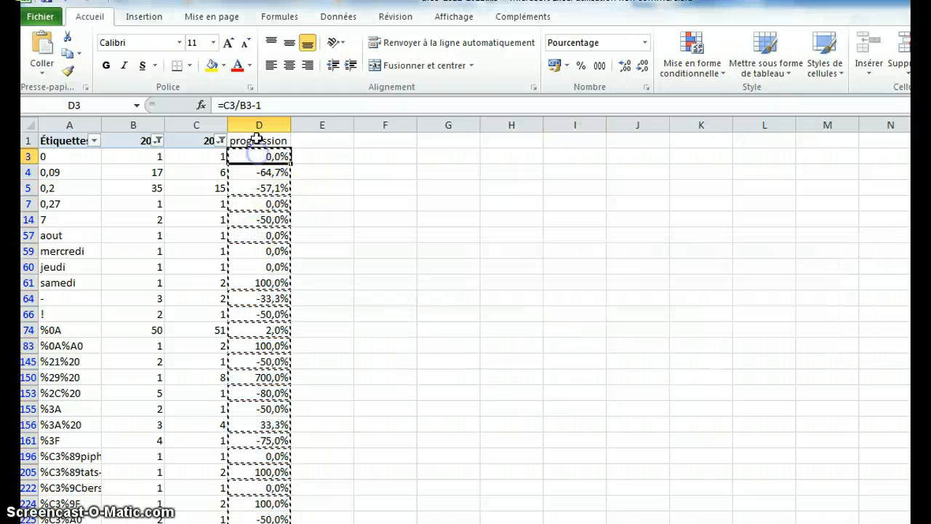
- Reset the table's filter so that it covers columns A to D, including the progression heading
drag(257, 138, 69, 139)
key(ctrl+shift+Down)
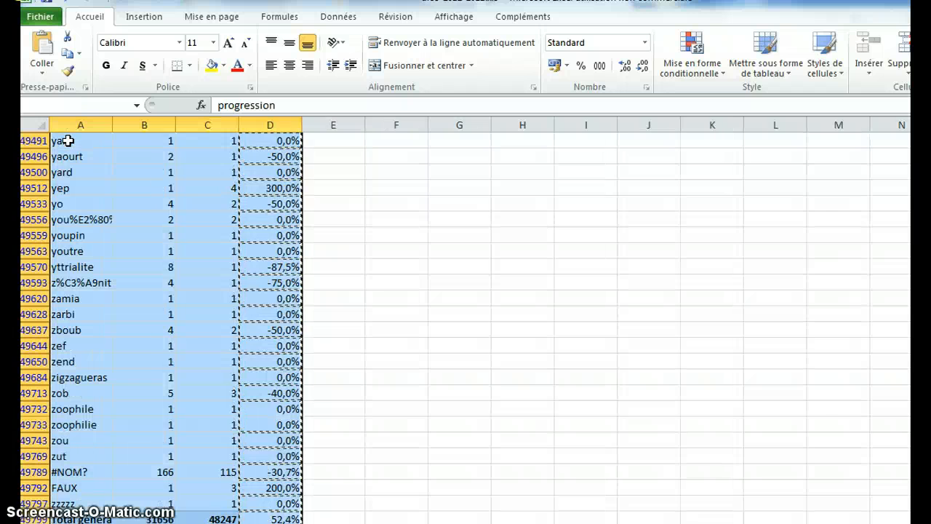
click(337, 18)
click(447, 60)
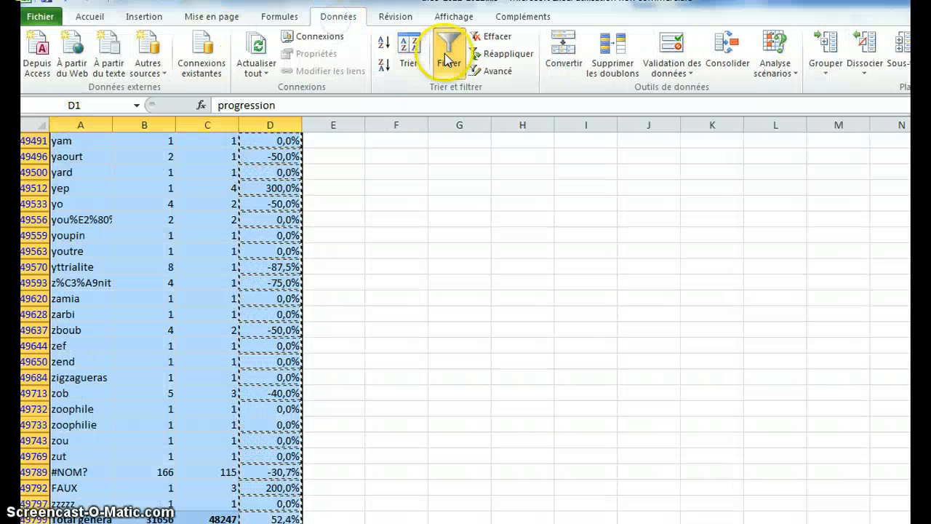
click(446, 60)
click(357, 219)
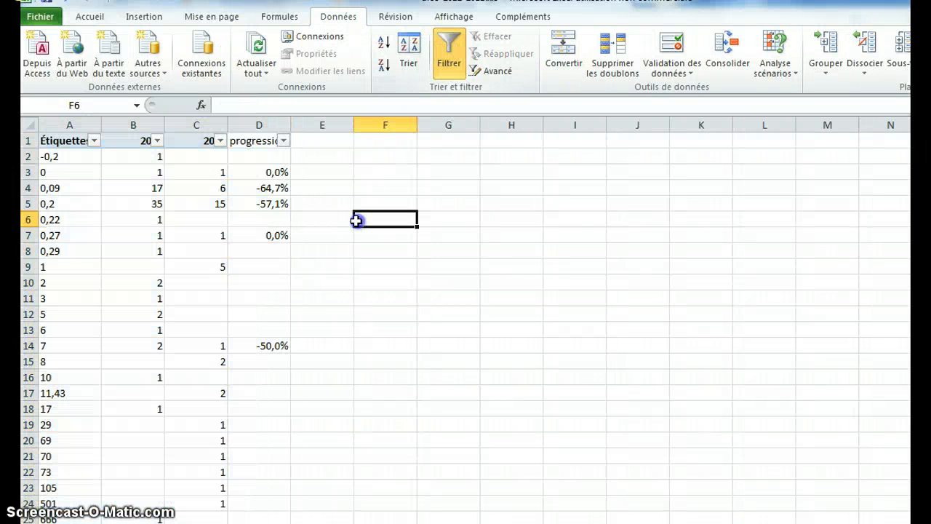
- Filter the progression column to exclude the blank entries (Vides)
click(157, 141)
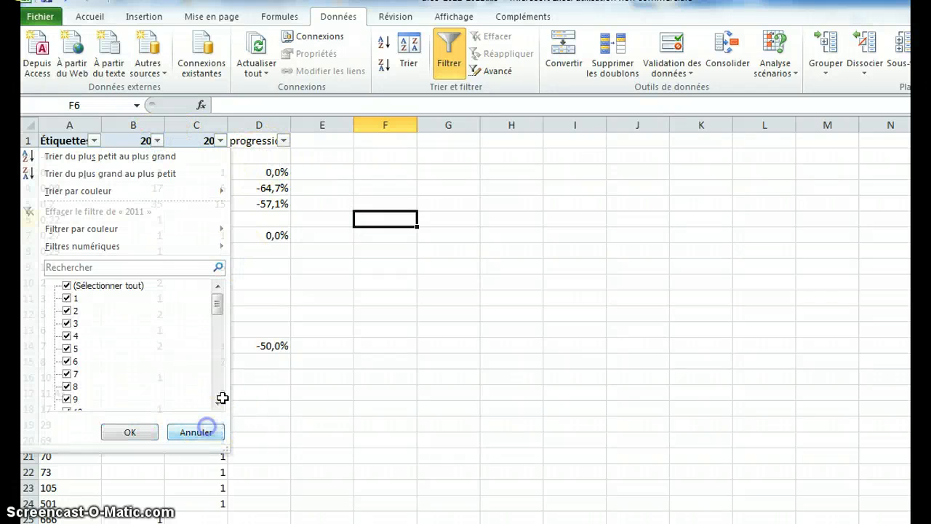
click(284, 304)
click(284, 140)
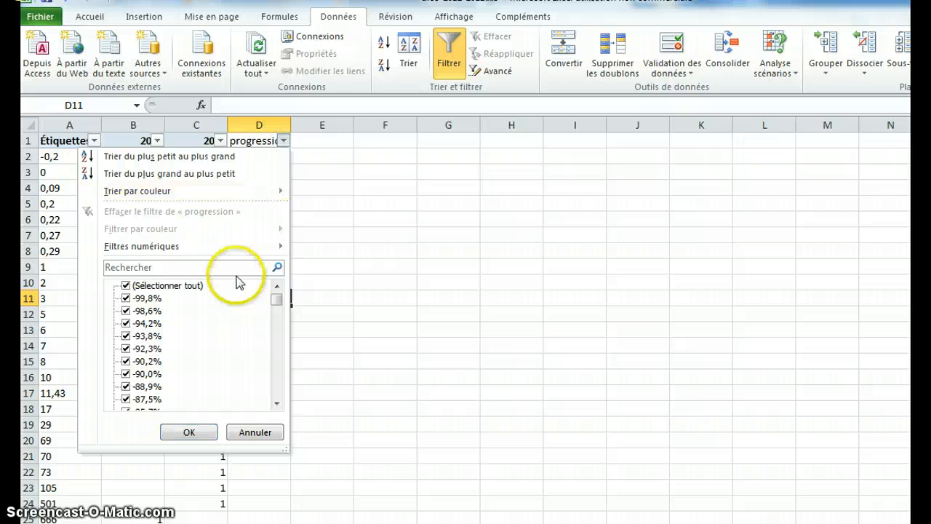
drag(277, 301, 286, 390)
click(126, 399)
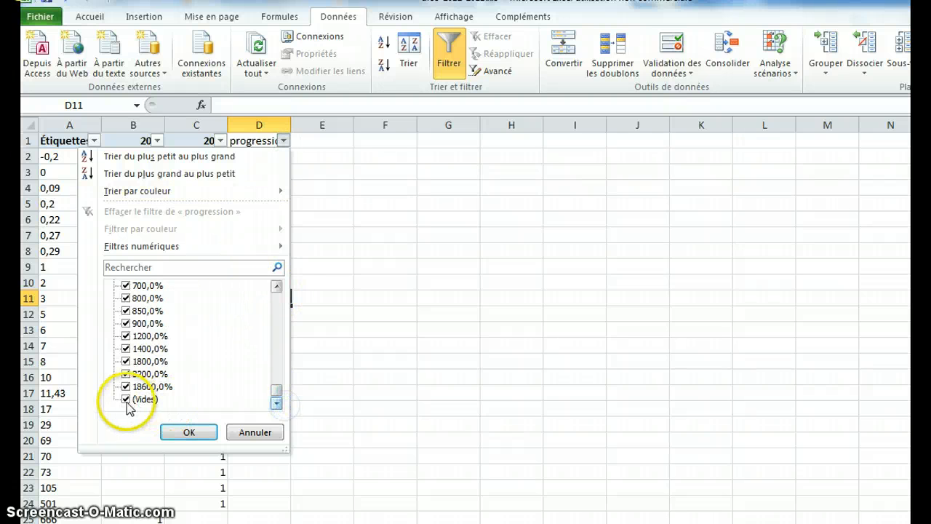
click(189, 432)
click(282, 346)
click(201, 271)
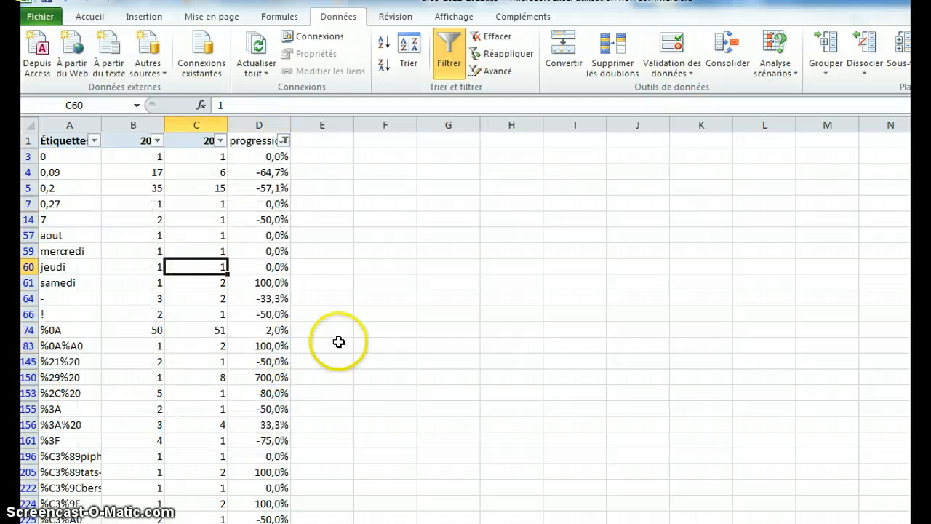
- Sort the filtered table by progression from largest to smallest and widen column A to show the article names
click(283, 140)
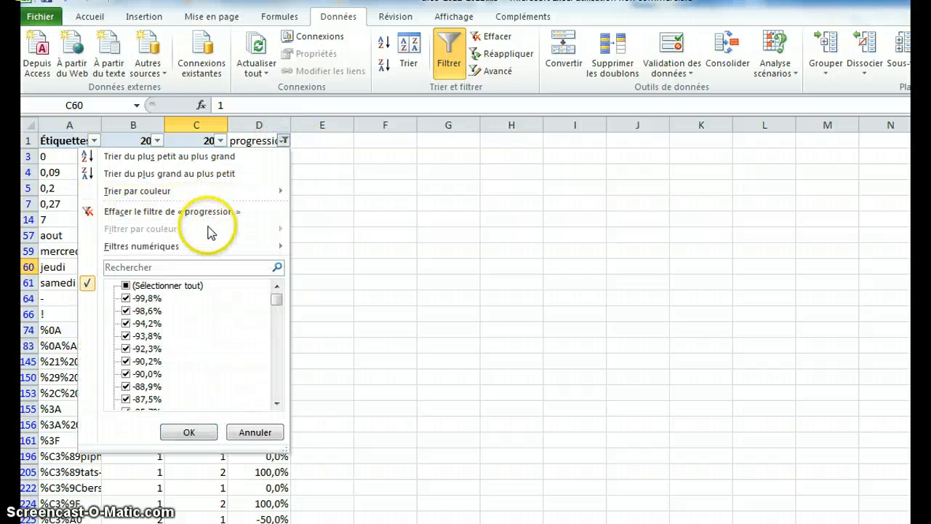
click(197, 173)
click(316, 208)
click(348, 234)
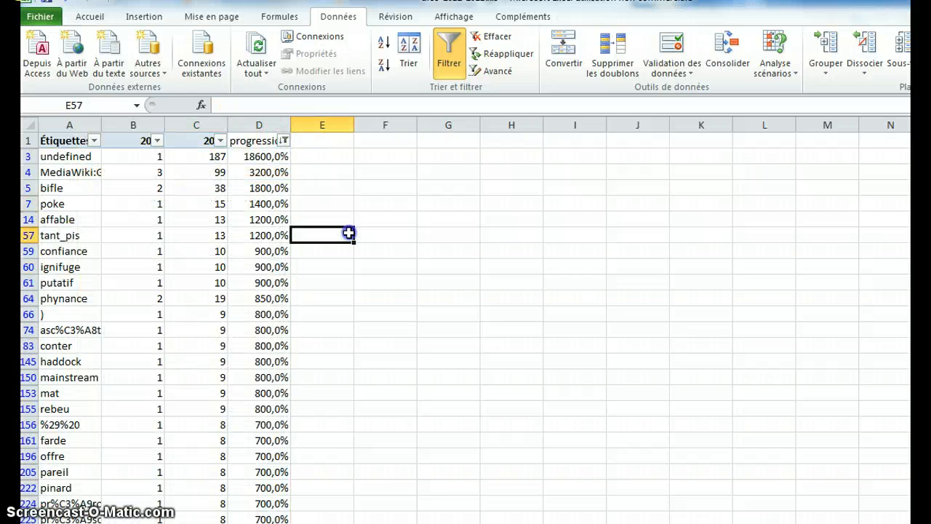
drag(97, 127, 147, 122)
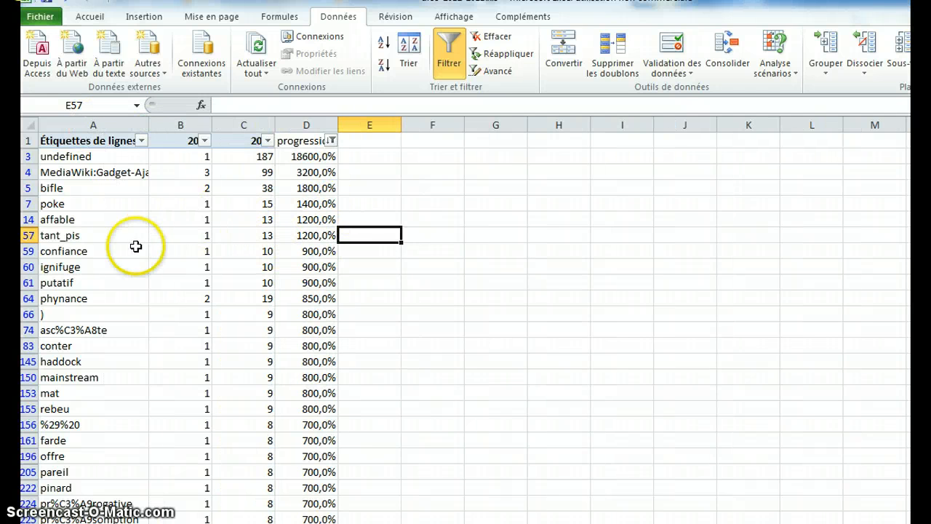
- Examine the articles with the highest progression between 2011 and 2012, such as bifle, poke and putatif
click(136, 247)
click(281, 251)
click(102, 201)
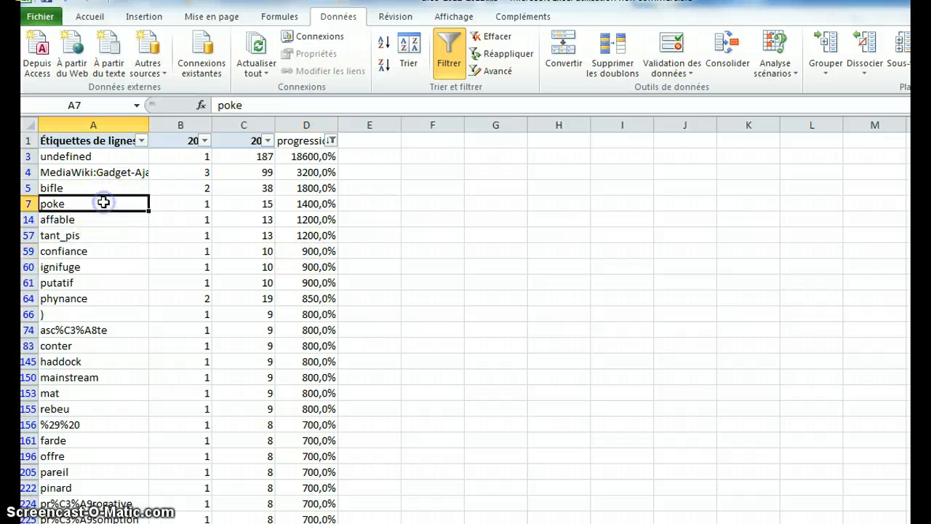
click(93, 187)
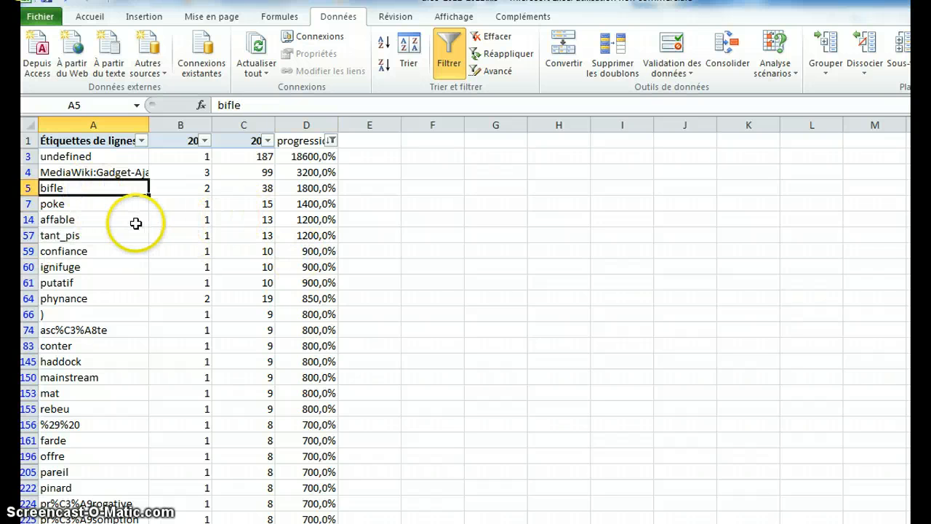
click(91, 206)
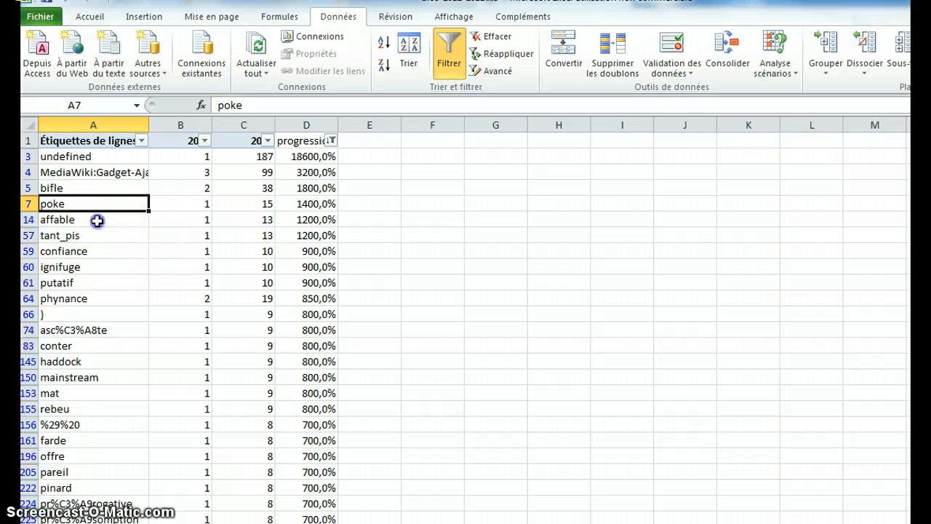
click(91, 269)
click(84, 281)
scroll(294, 303, down, 2)
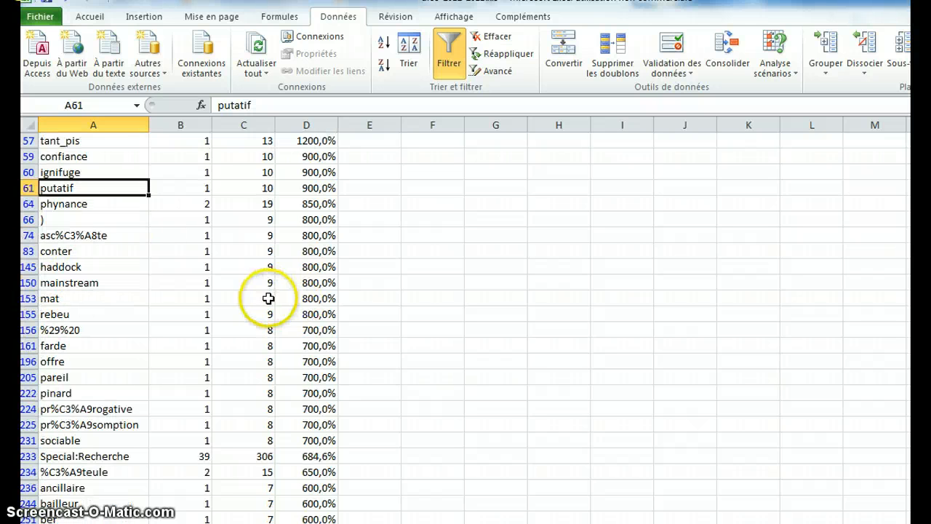
scroll(296, 309, down, 2)
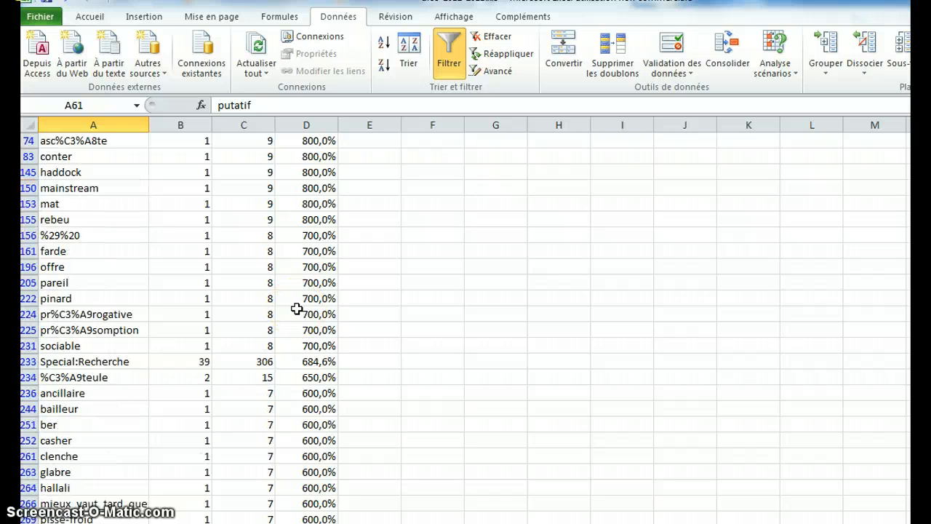
scroll(298, 309, up, 4)
scroll(301, 311, down, 16)
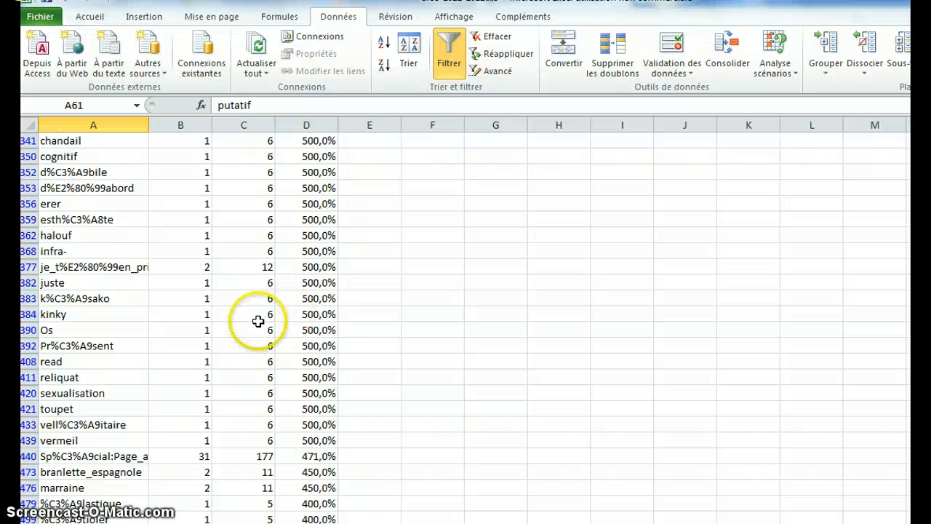
scroll(227, 336, up, 16)
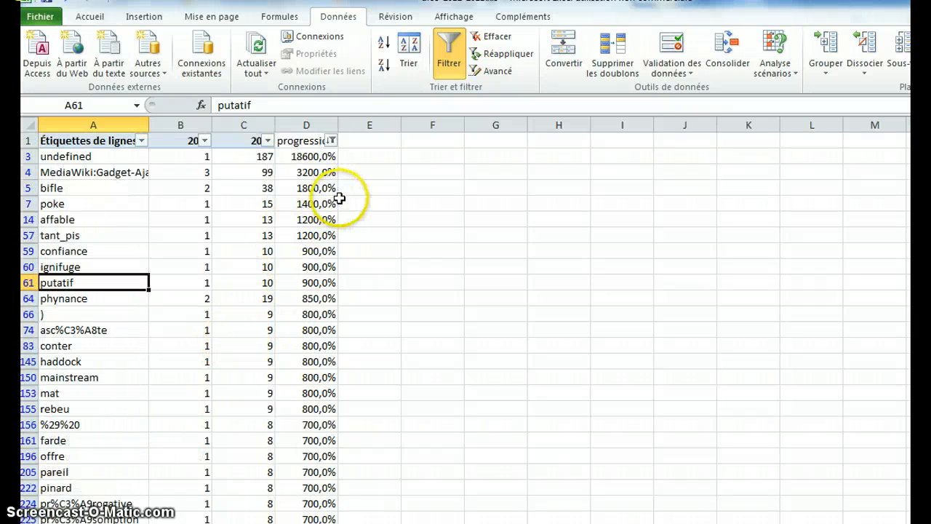
- Sort the filtered table by progression from smallest to largest
click(331, 141)
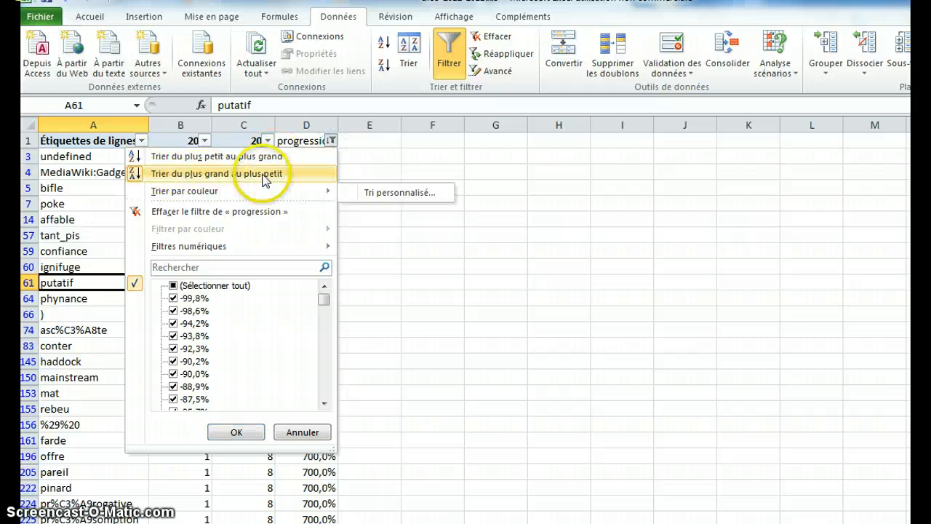
click(240, 156)
click(287, 203)
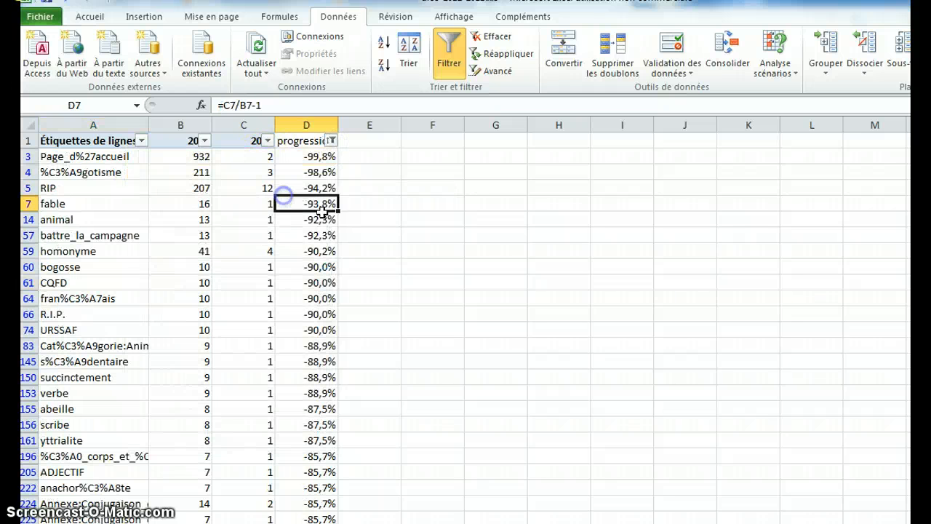
- Examine the names of the articles with the steepest declines, from RIP and animal down to succinctement and the rows below
click(239, 235)
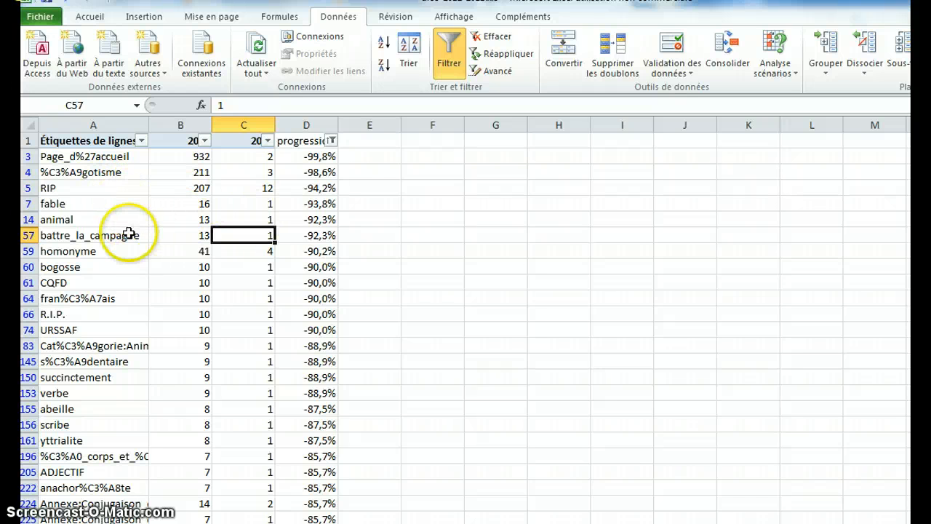
click(78, 187)
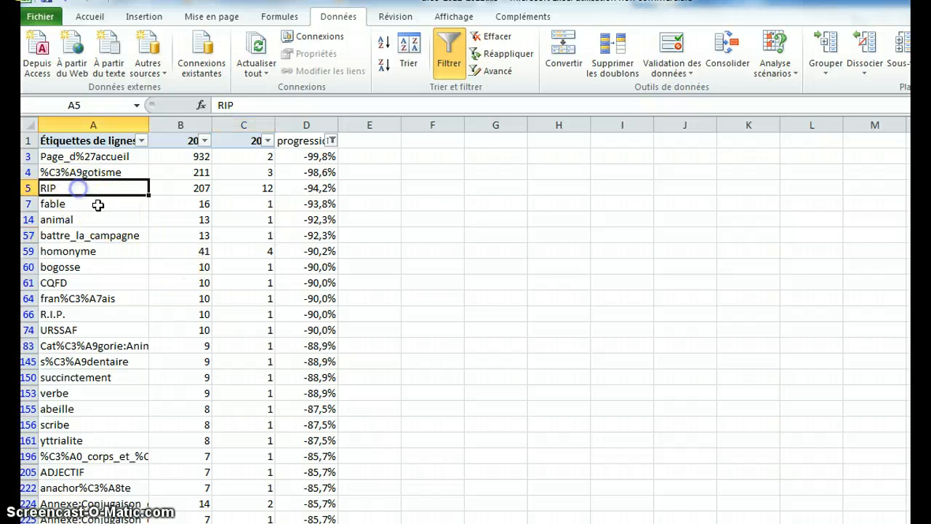
click(132, 219)
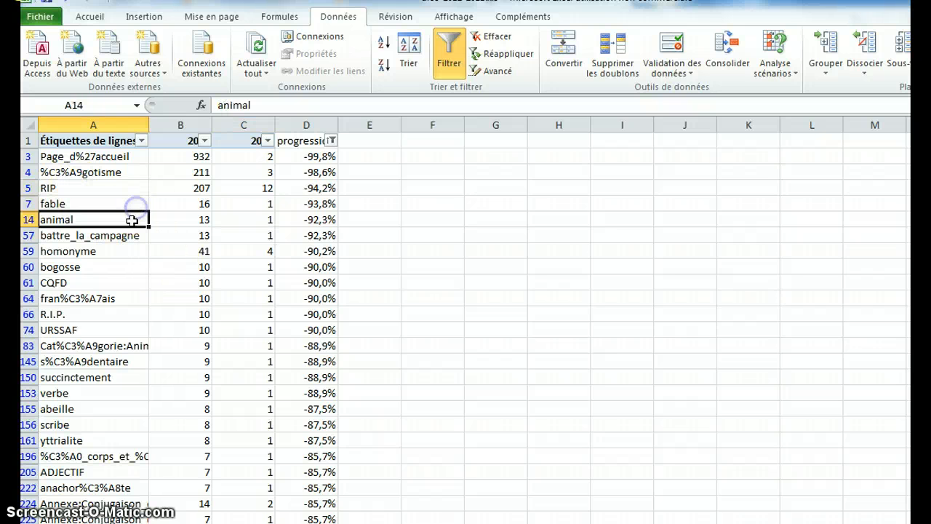
click(128, 252)
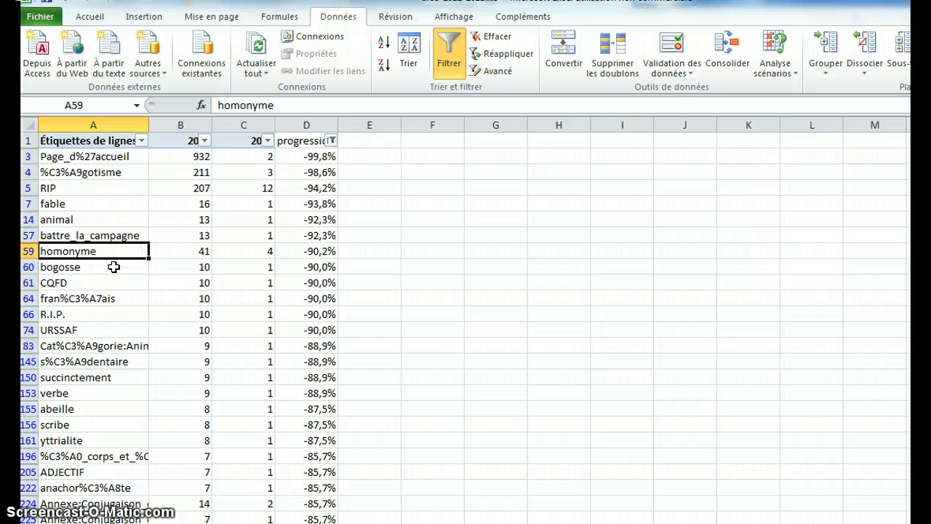
click(114, 267)
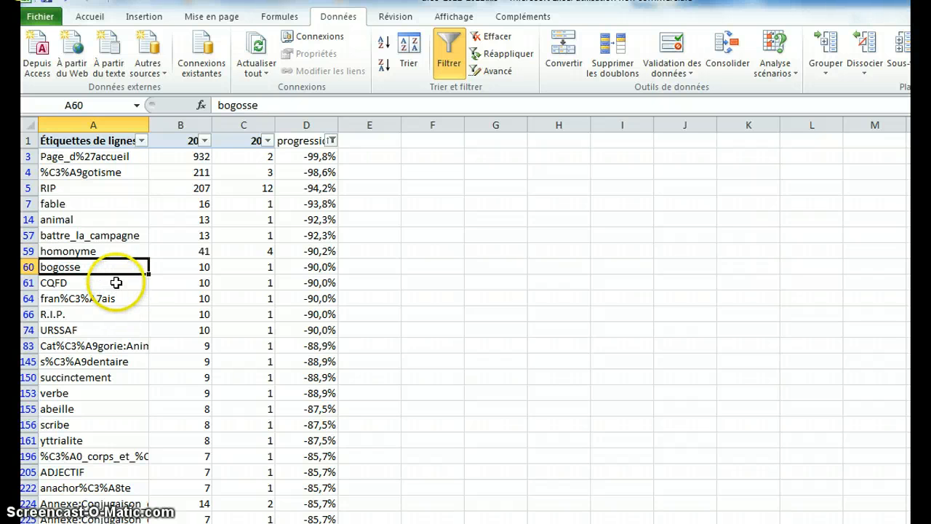
click(115, 283)
click(94, 297)
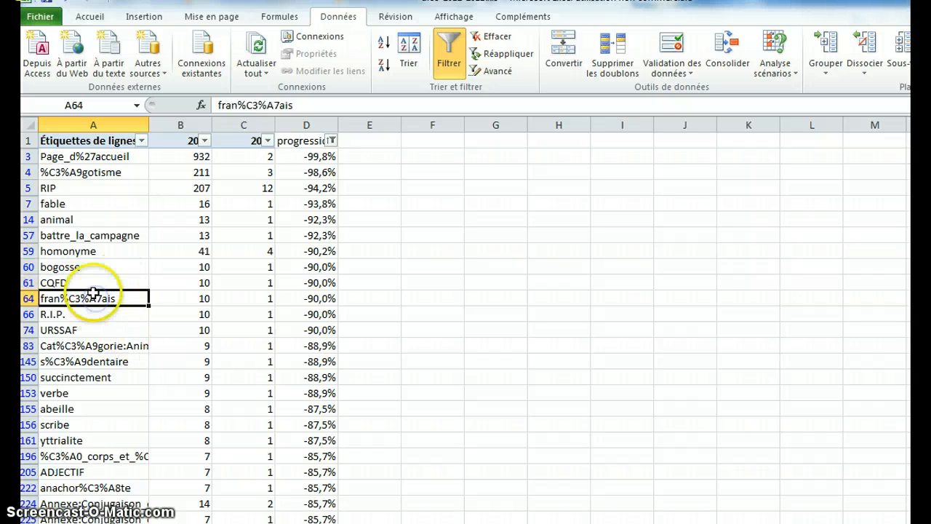
click(87, 267)
click(115, 327)
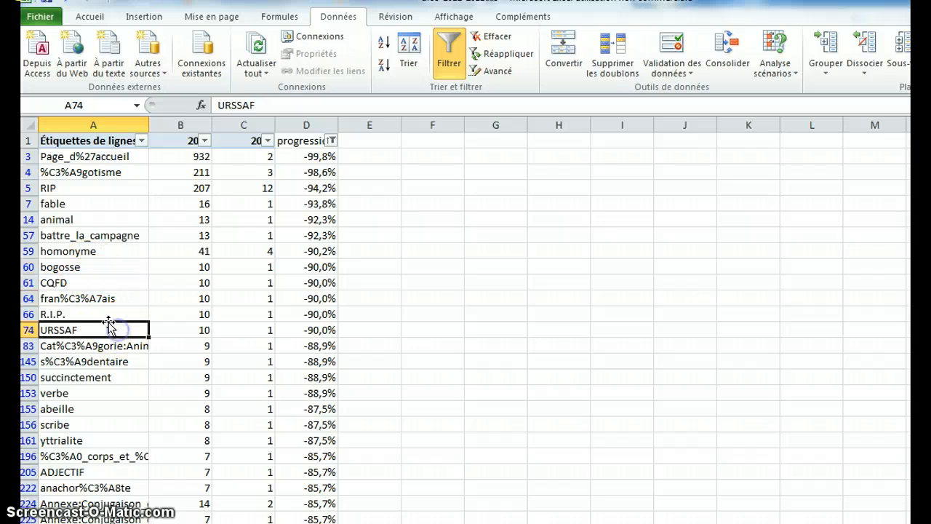
click(102, 378)
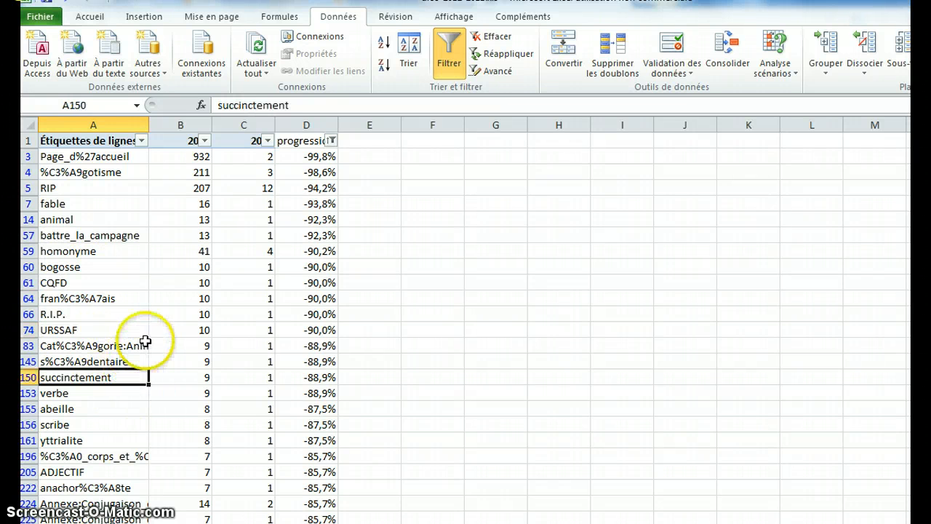
click(123, 399)
click(360, 238)
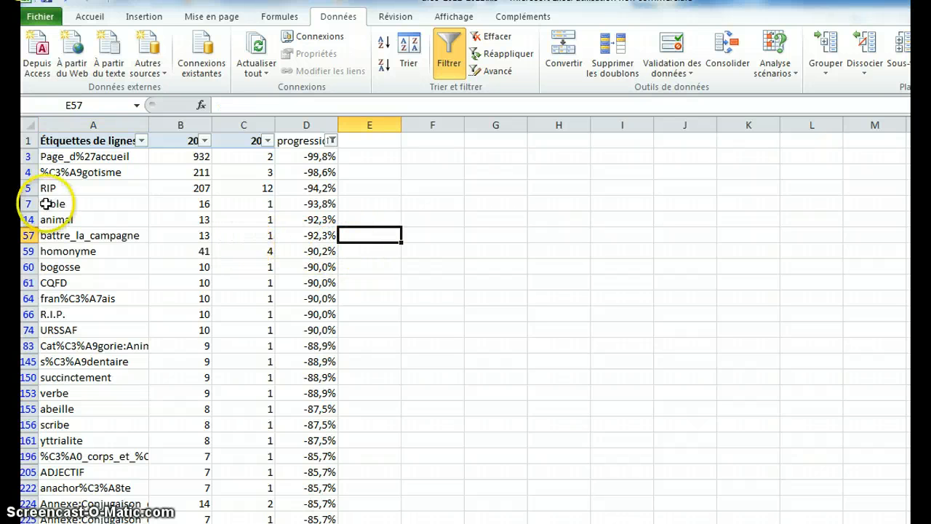
- Compare the 2011 and 2012 hits of the RIP article with those of the neighbouring declining articles
click(124, 203)
click(218, 215)
click(201, 189)
click(235, 183)
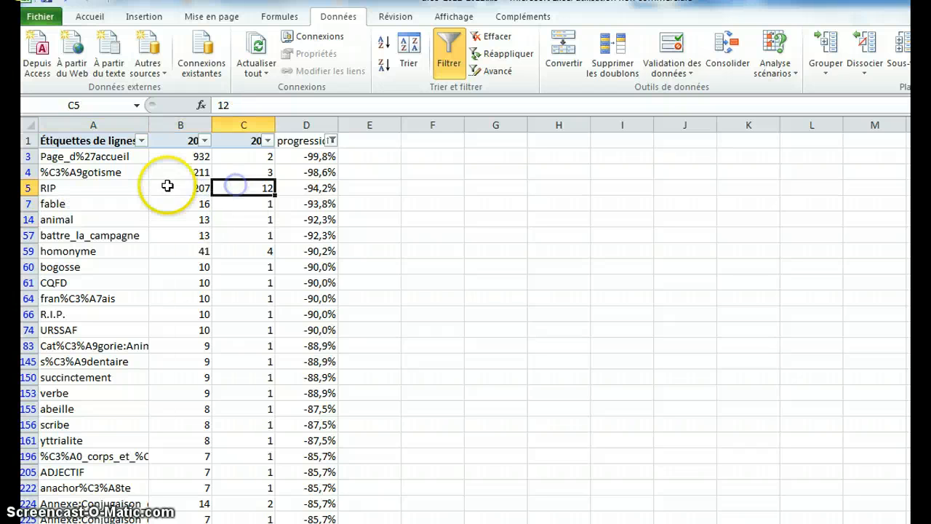
click(166, 186)
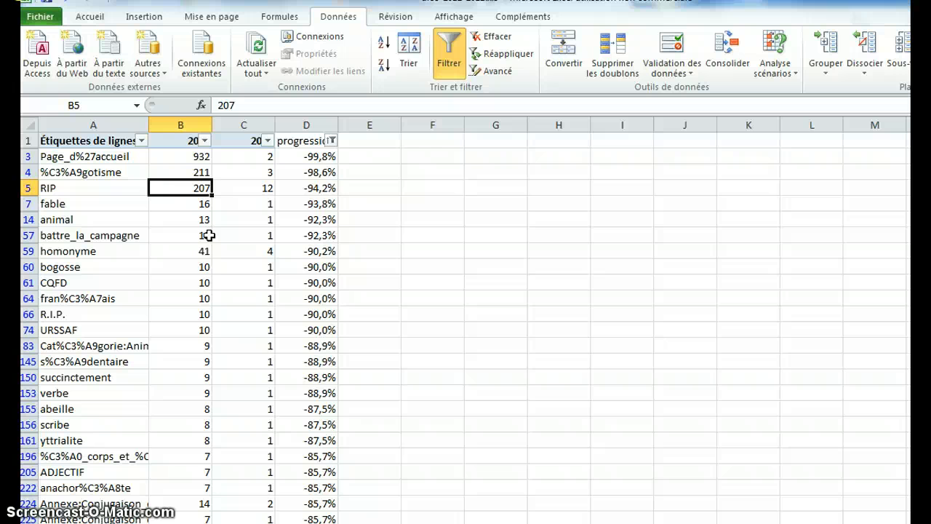
click(288, 252)
scroll(349, 308, down, 1)
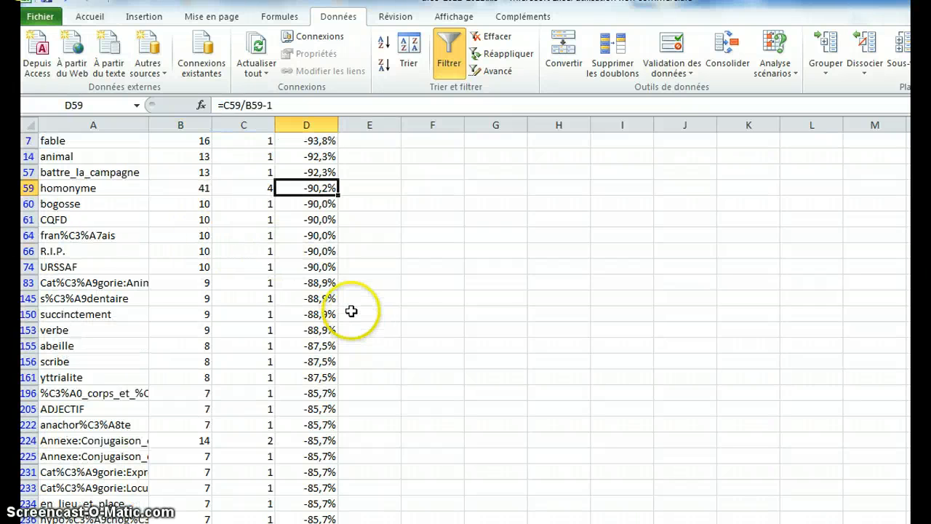
scroll(355, 315, up, 1)
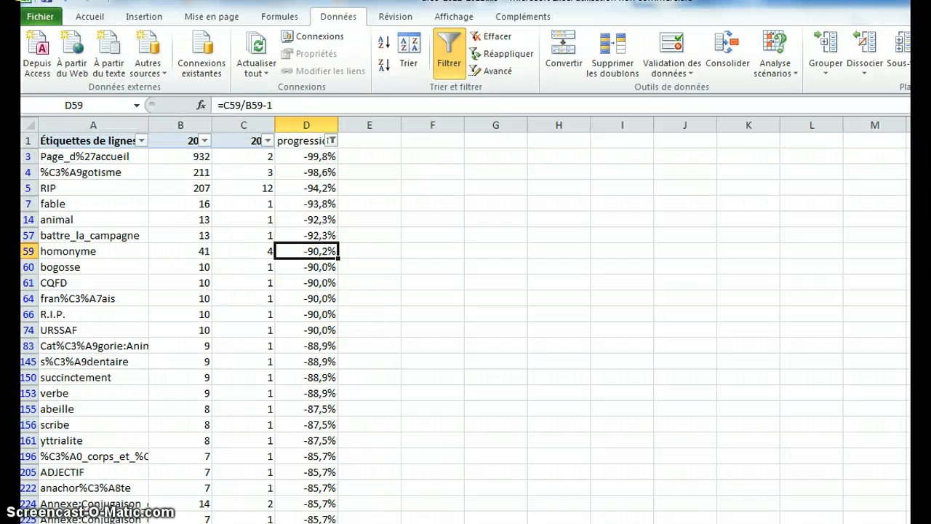